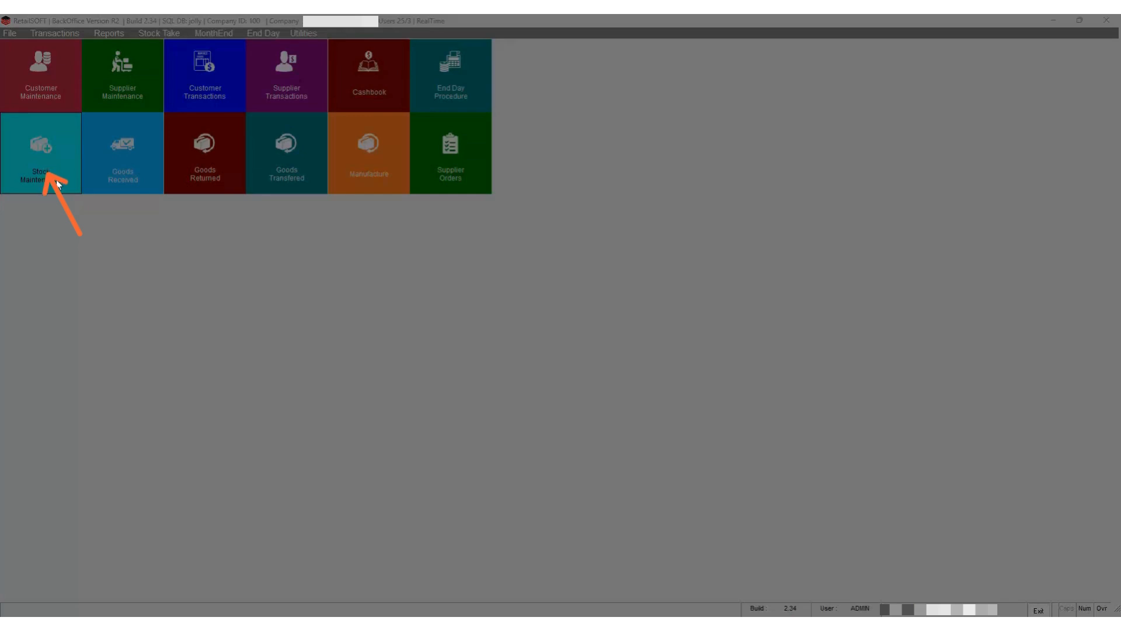
Create a new stock item in Stock Maintenance with the stock code 10101000.
left_click(57, 183)
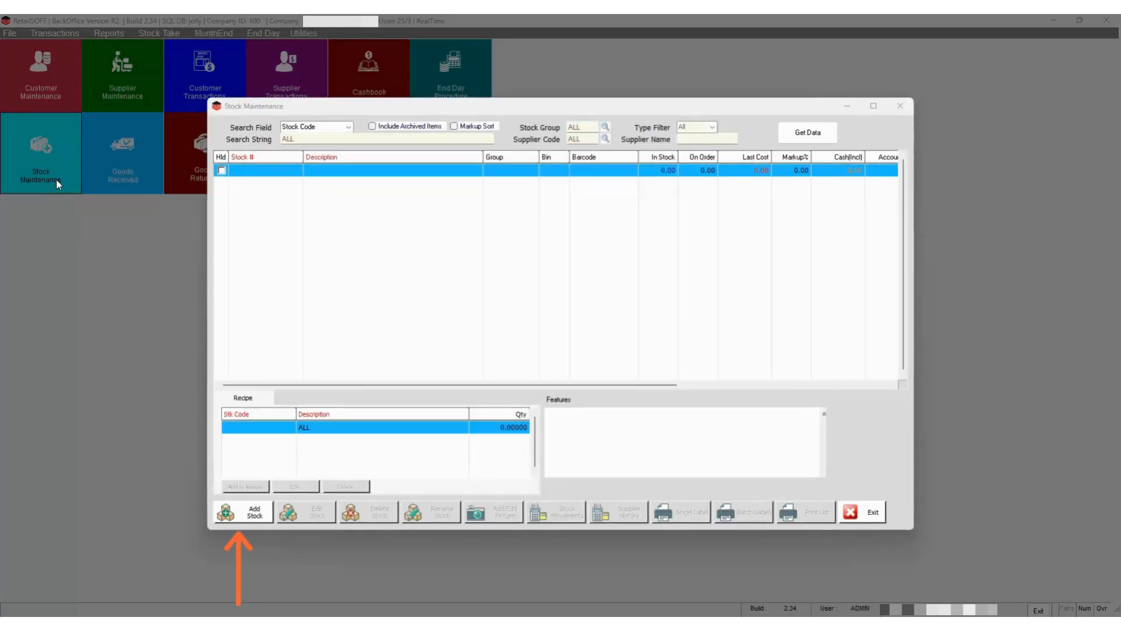
left_click(255, 512)
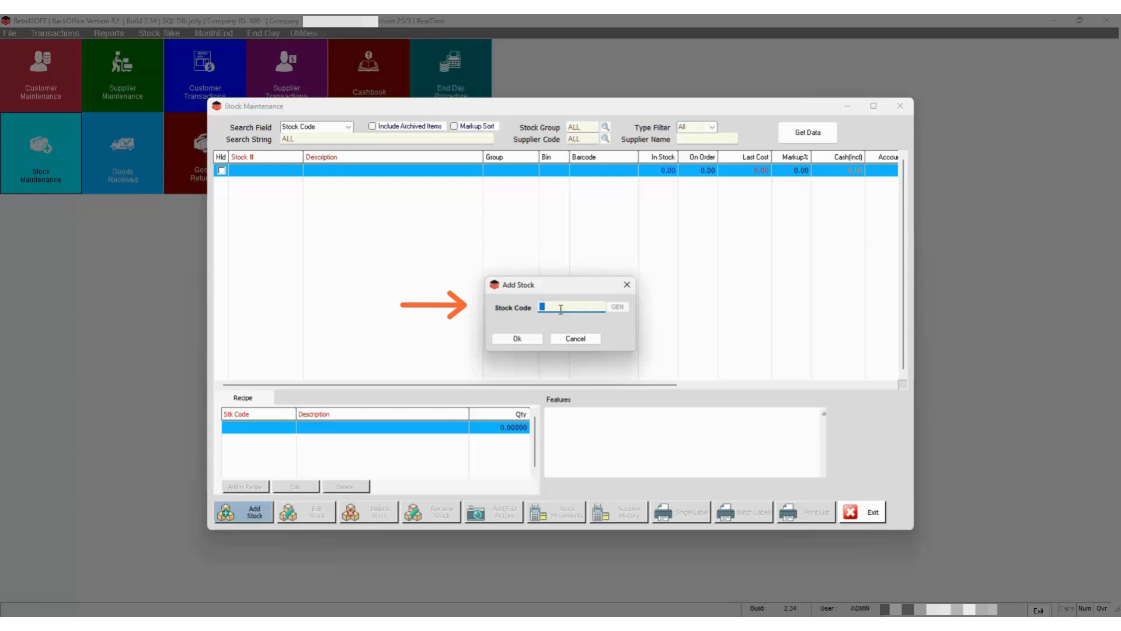
type("10101000")
left_click(517, 338)
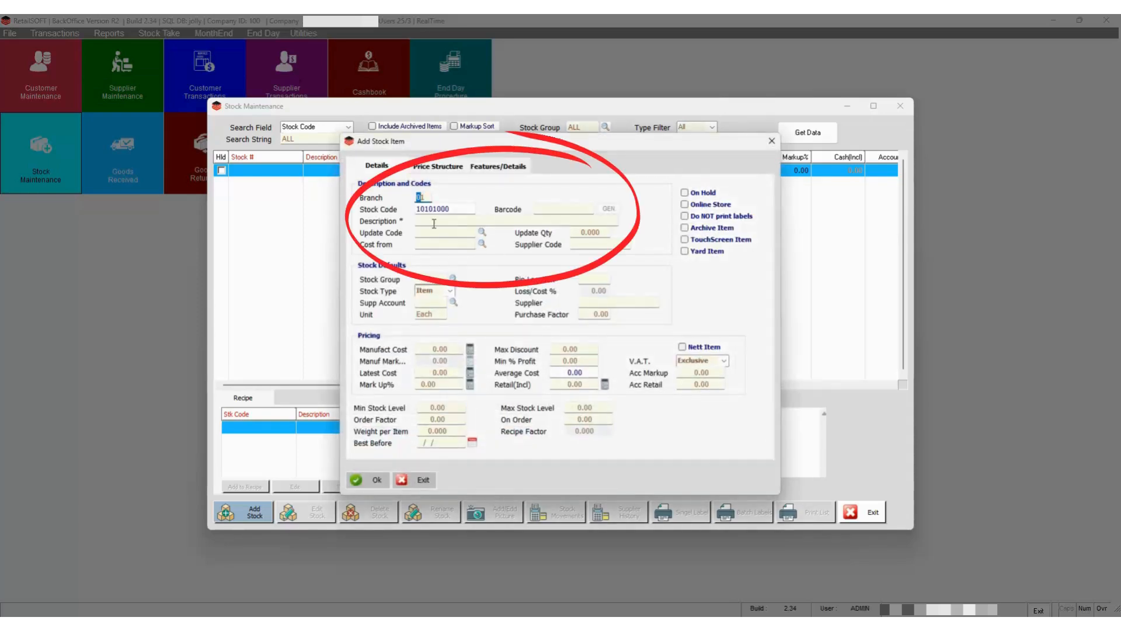
Describe the item as "Fruit And Nuts Mix 500g", set its stock type to Recipe and save it.
left_click(427, 220)
type("Fruit")
type("And Nuts Mix 50")
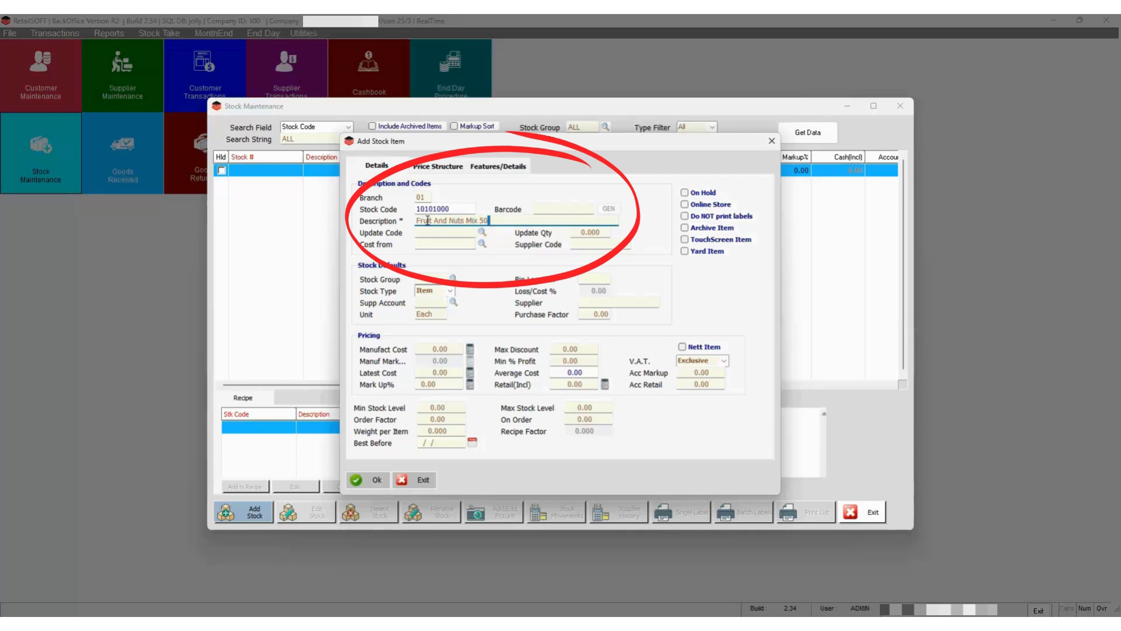
type("0g")
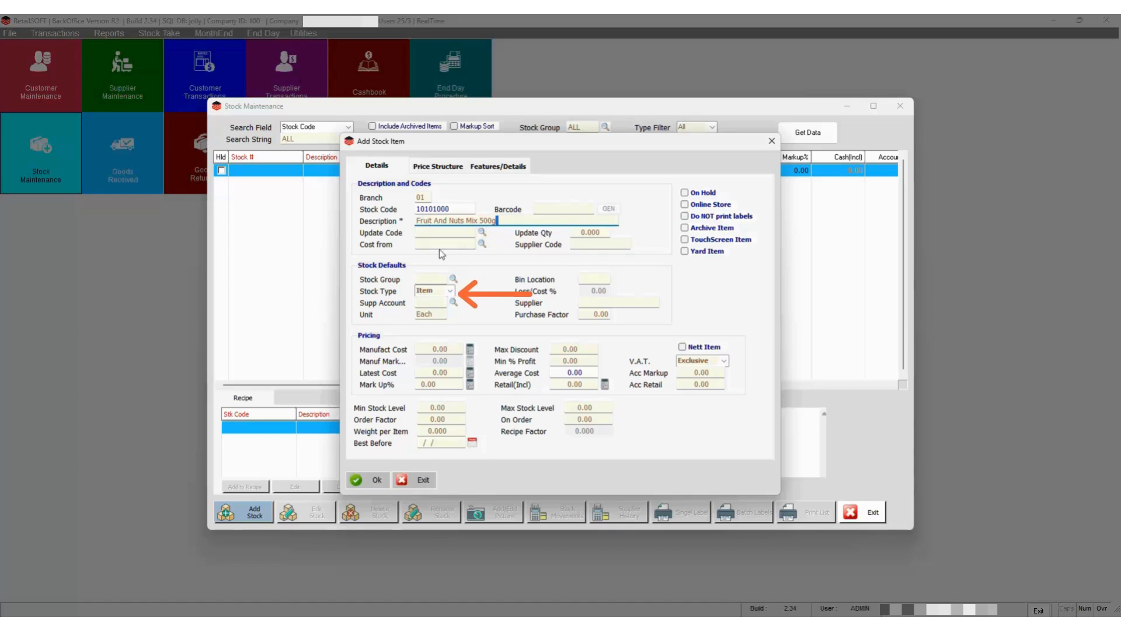
left_click(452, 292)
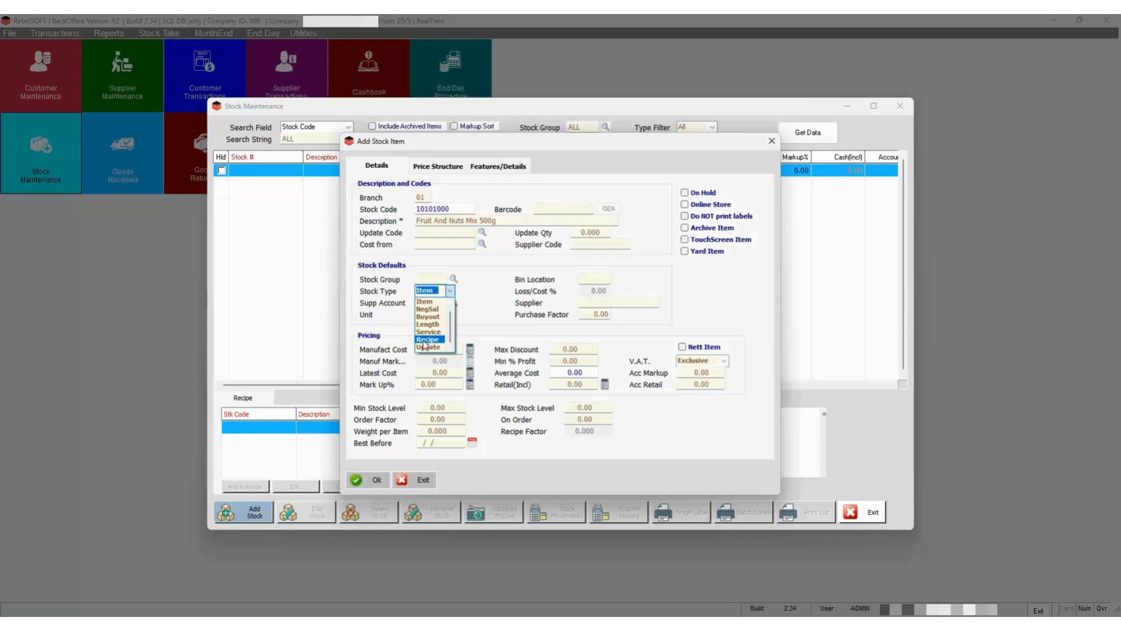
left_click(437, 340)
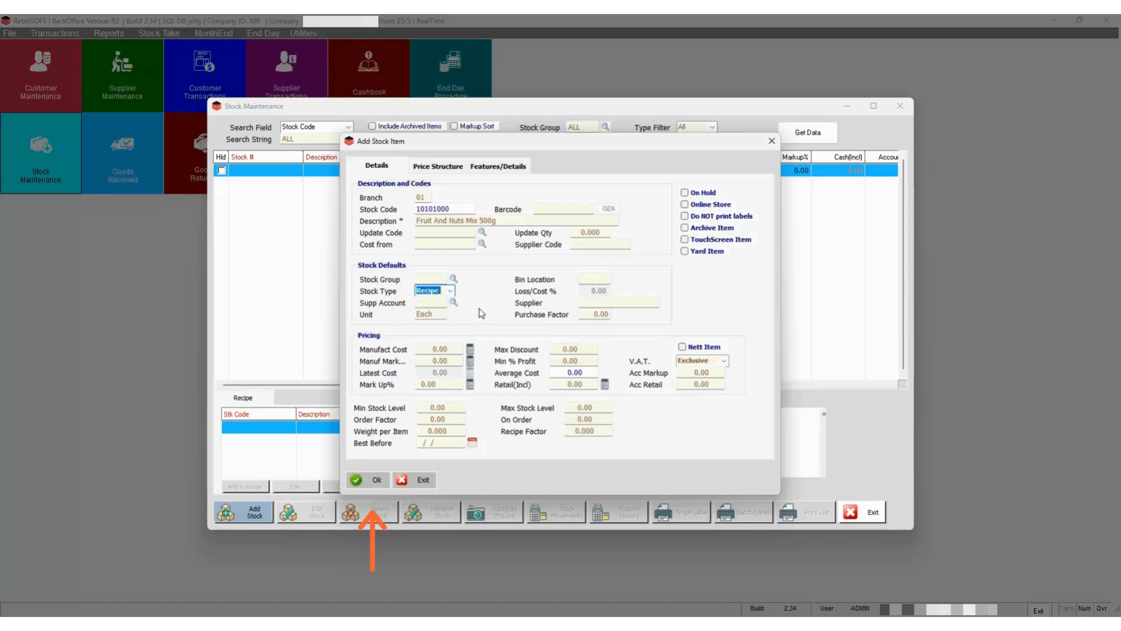
left_click(378, 480)
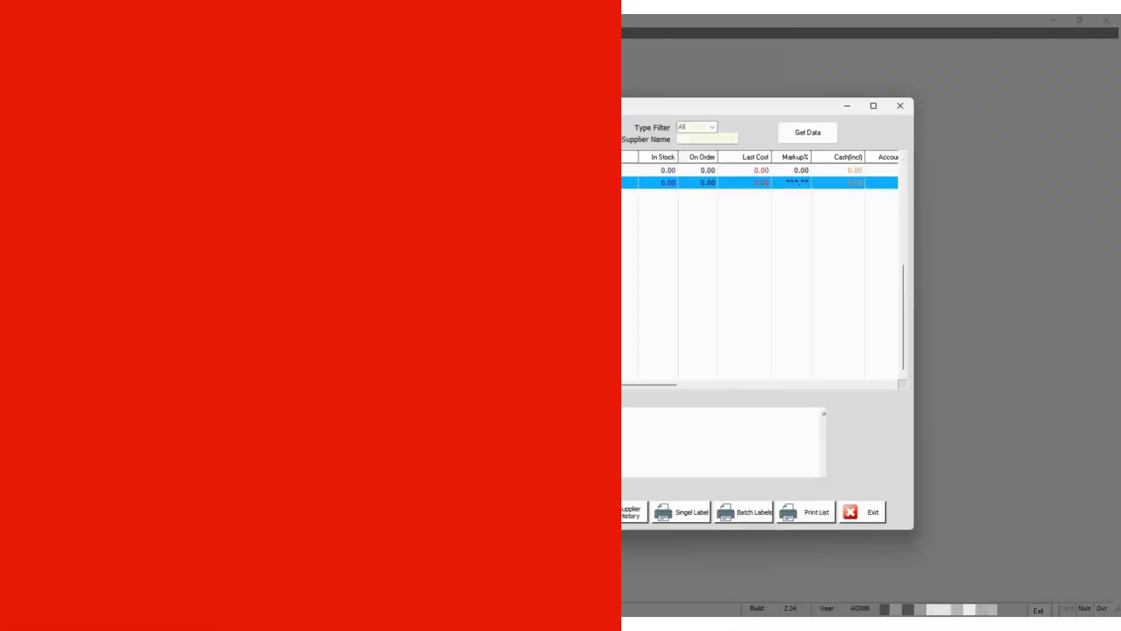
Add Almonds Roasted Salted 1kg (J00017) to the new item's recipe with a quantity of 0.1, searching descriptions for "salted".
left_click(245, 486)
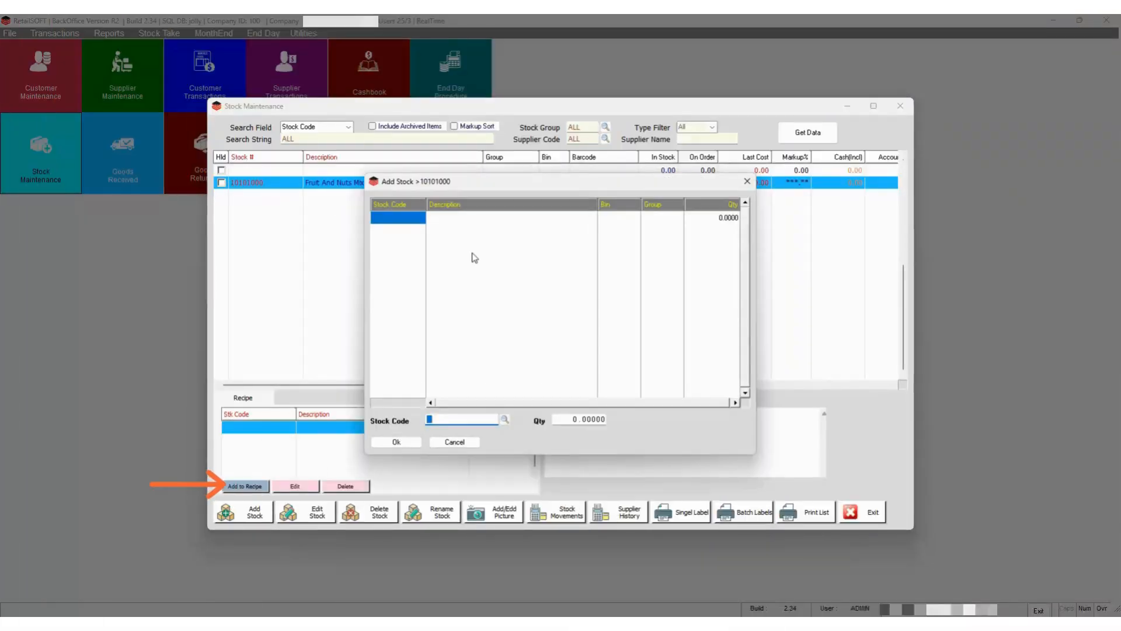
left_click(504, 419)
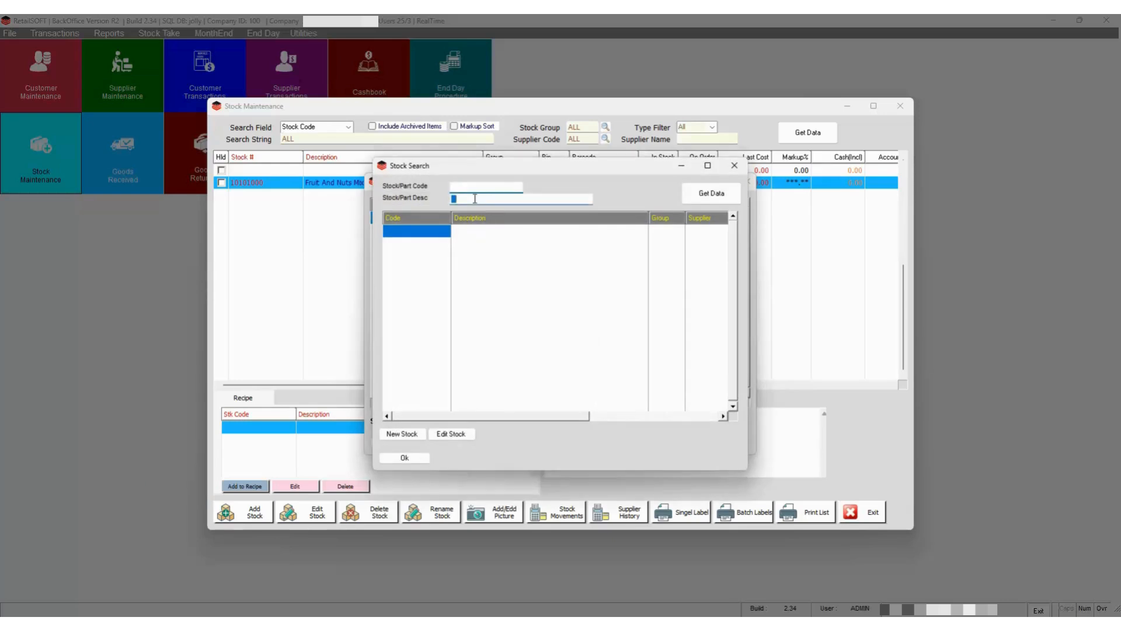
type("salted")
key("Return")
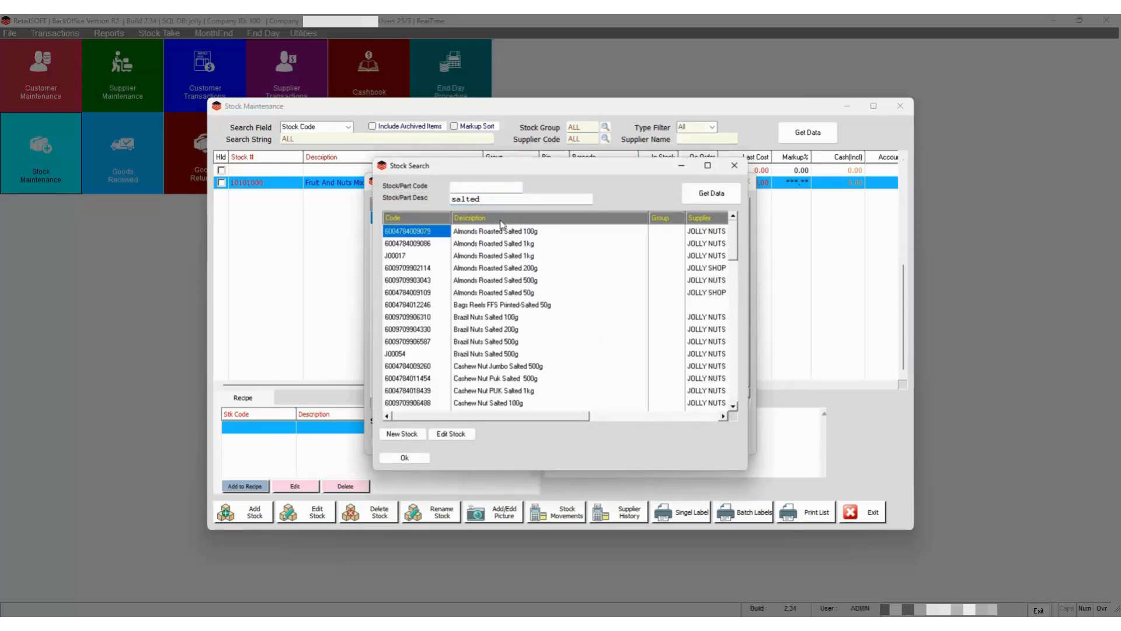
left_click(505, 256)
left_click(404, 457)
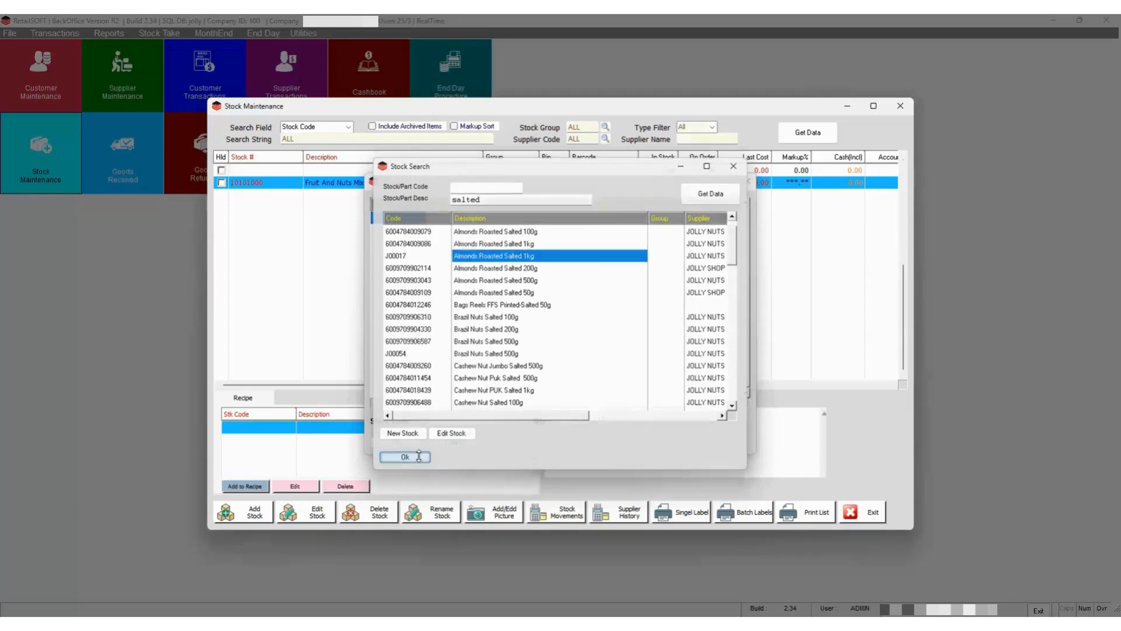
left_click_drag(572, 419, 637, 422)
type("0.1")
key("Return")
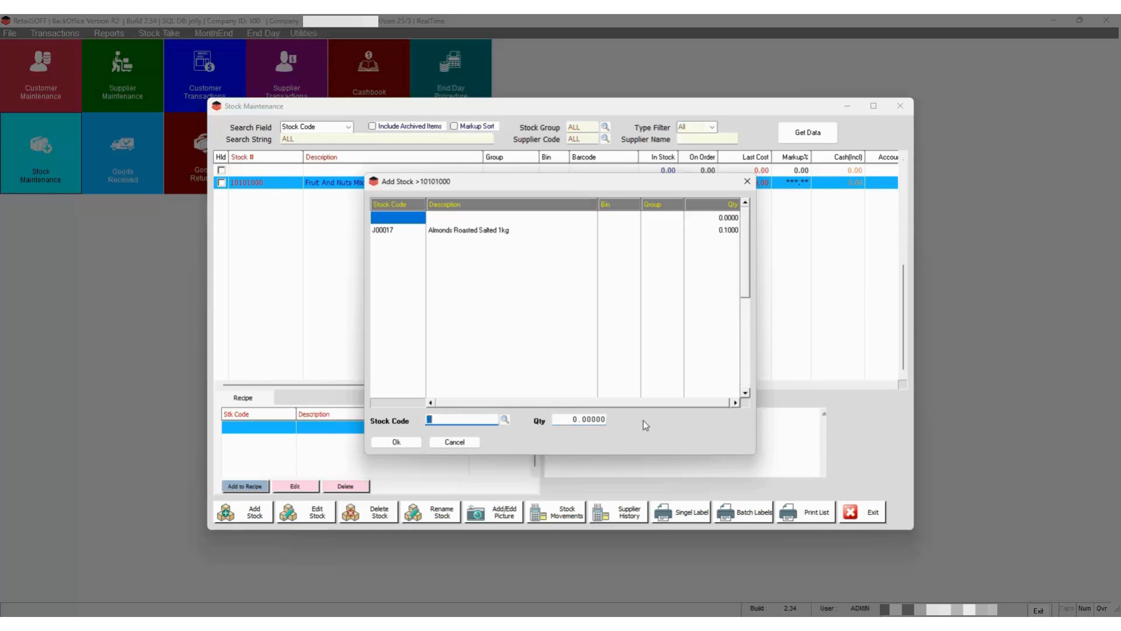
Look up "salted" stock and add Cashew Nut PUK Salted 1kg to the recipe with a quantity of 0.1.
left_click(504, 421)
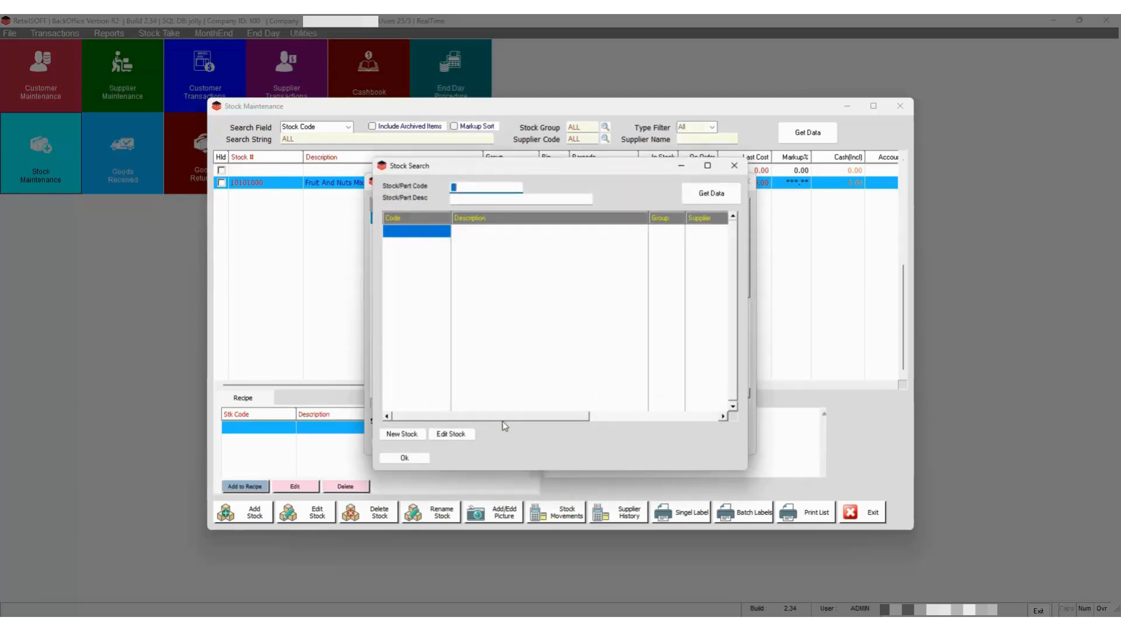
left_click(461, 199)
type("salted")
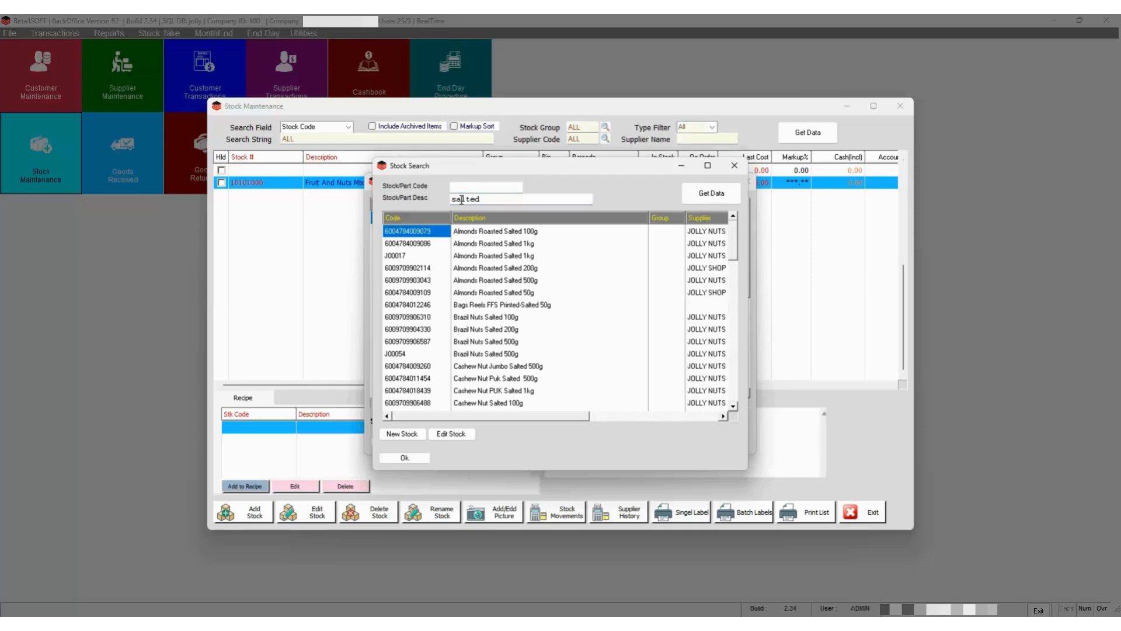
left_click(493, 390)
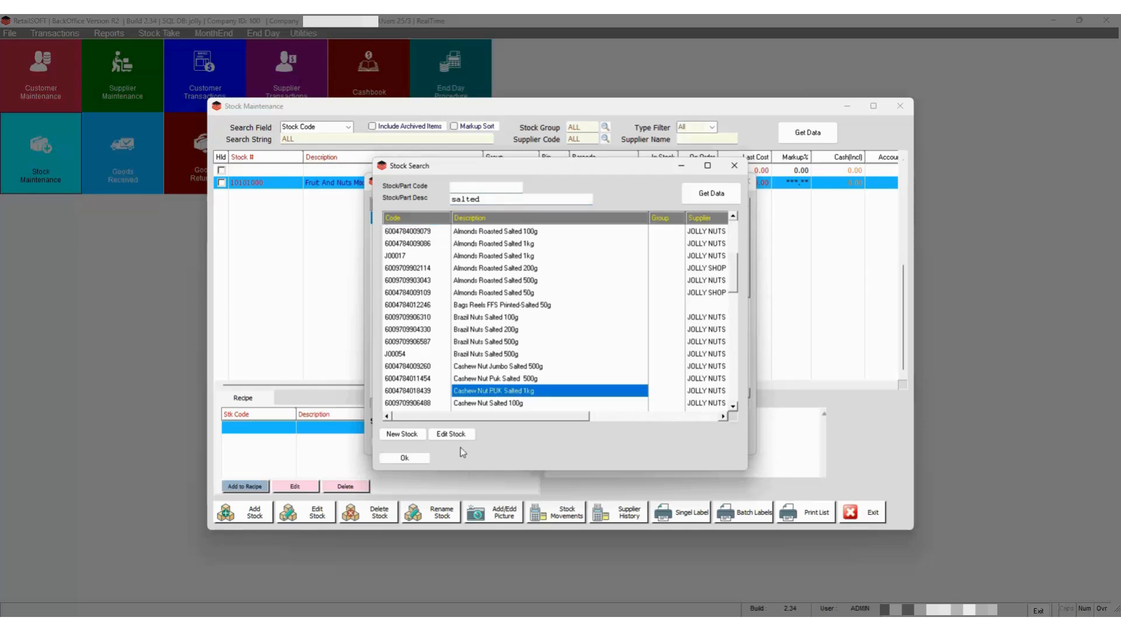
key("Return")
type("0.1")
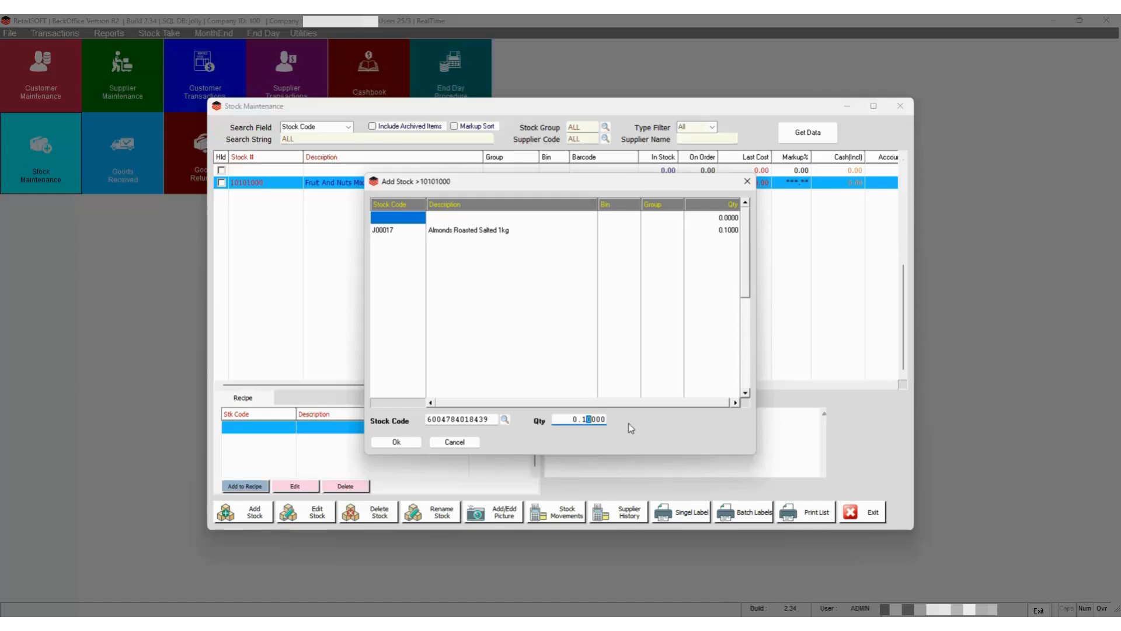
key("Return")
Look up "salted" stock and add Brazil Nuts Salted 500g (J00054) to the recipe with a quantity of 0.2.
left_click(506, 421)
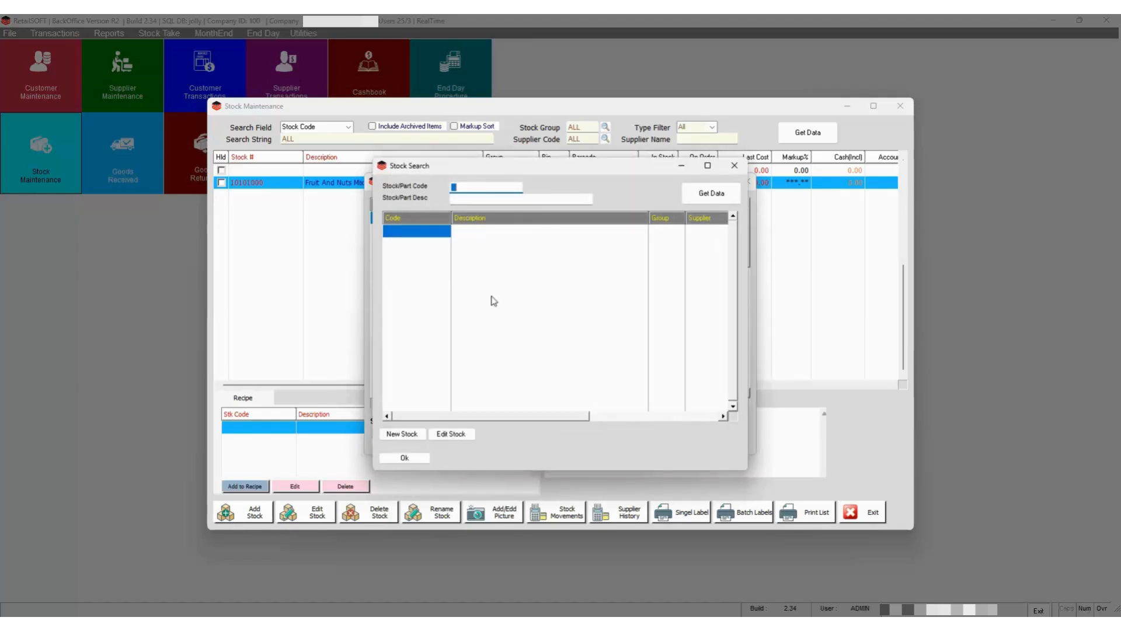
type("salted")
key("Return")
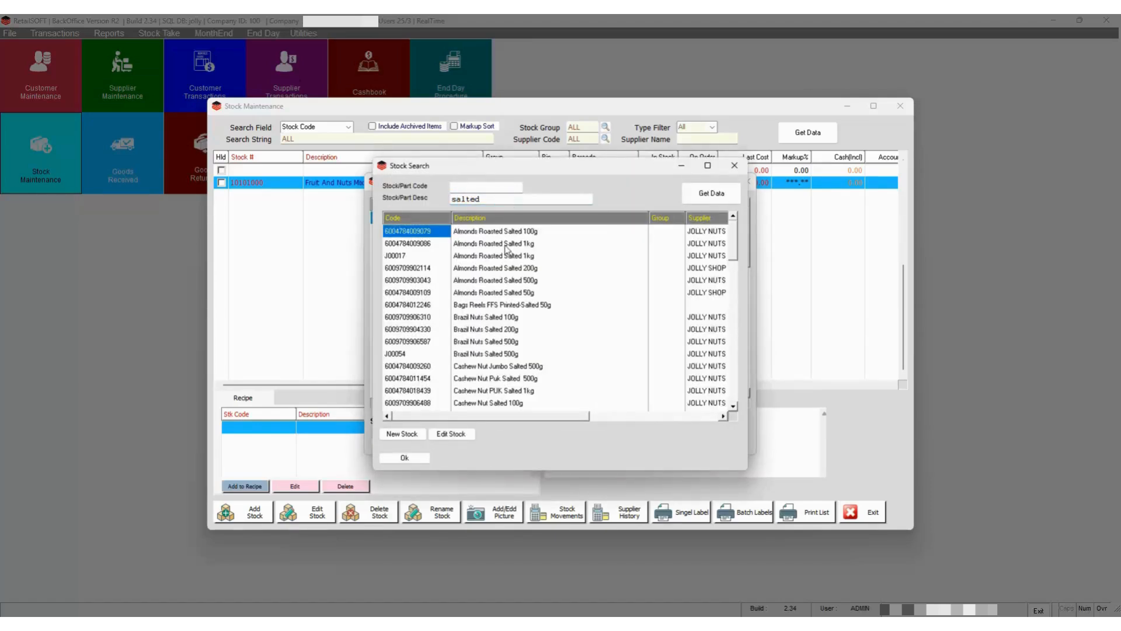
left_click(488, 353)
left_click(405, 458)
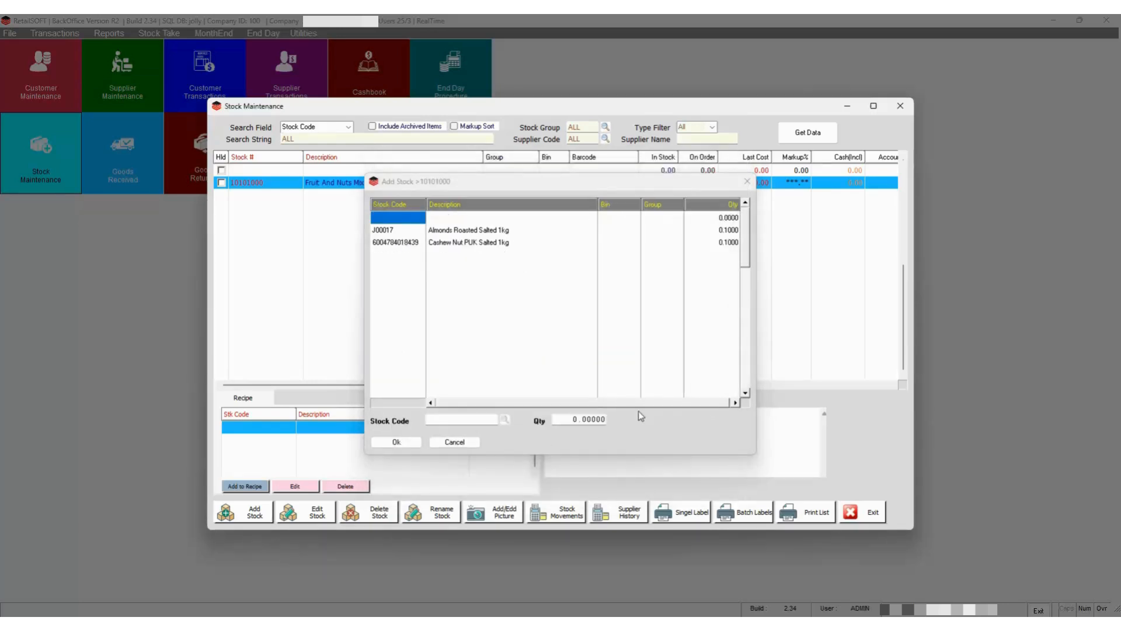
type("2")
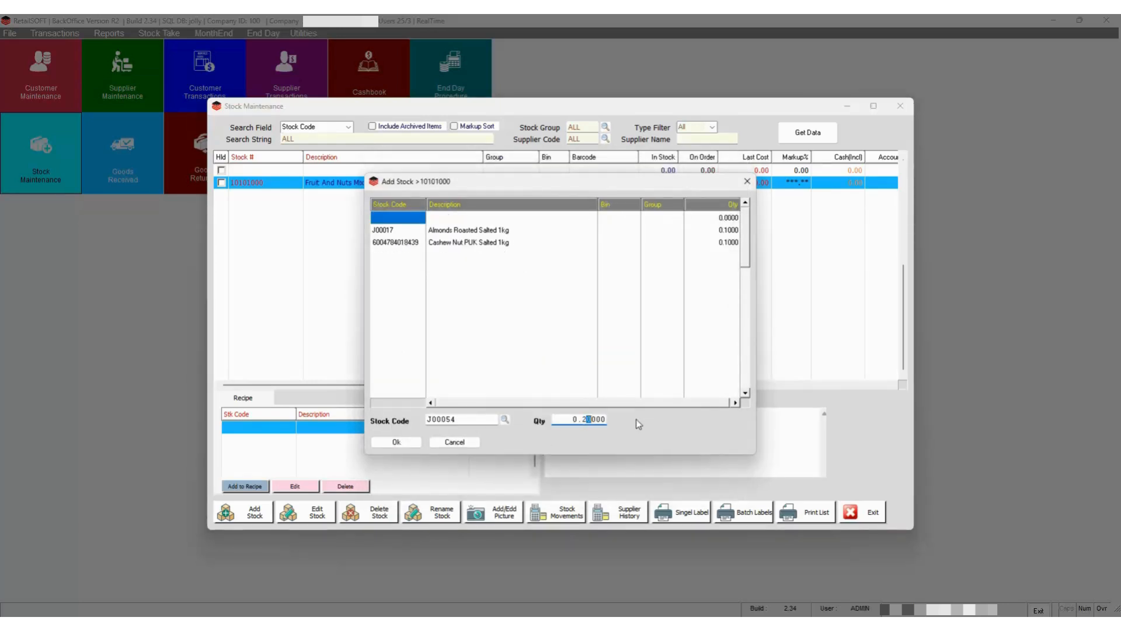
key("Return")
left_click(504, 419)
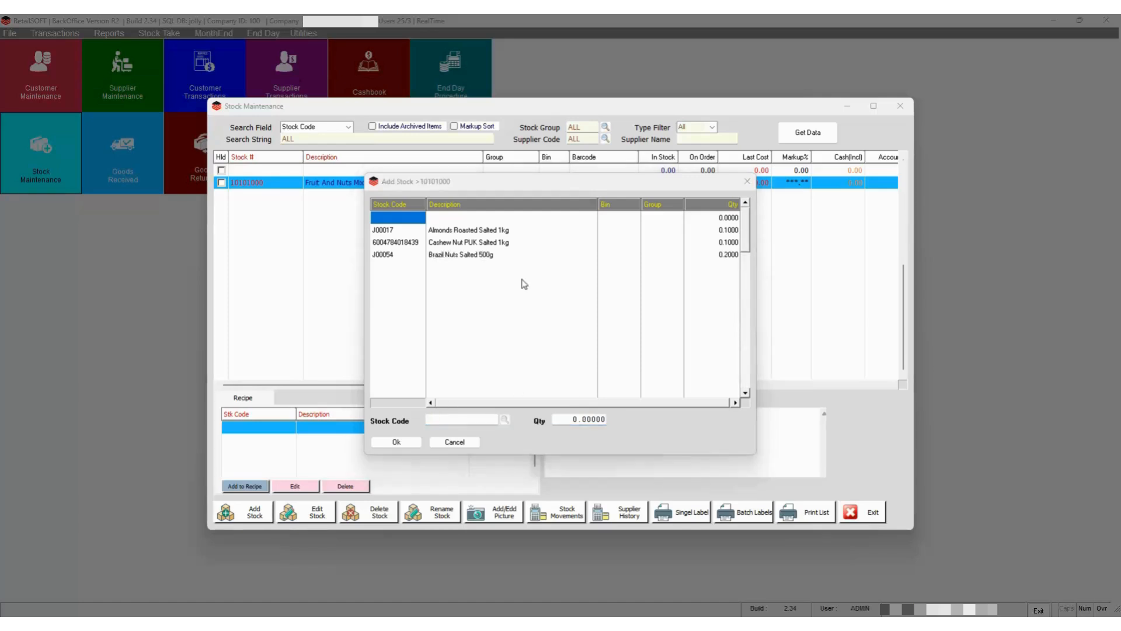
type("peach")
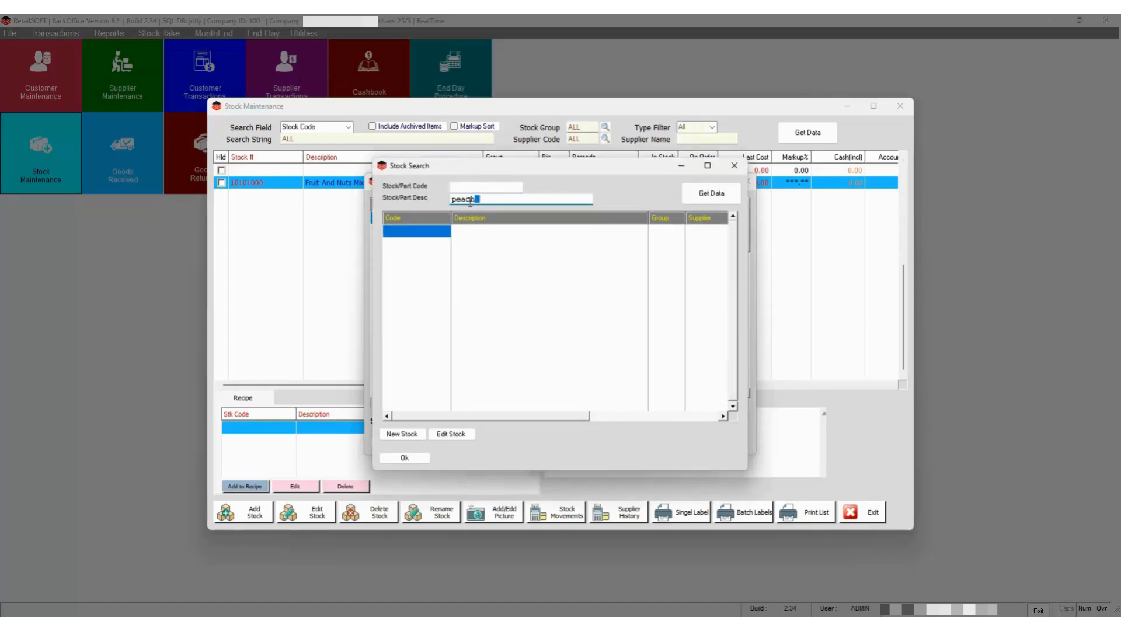
left_click(490, 245)
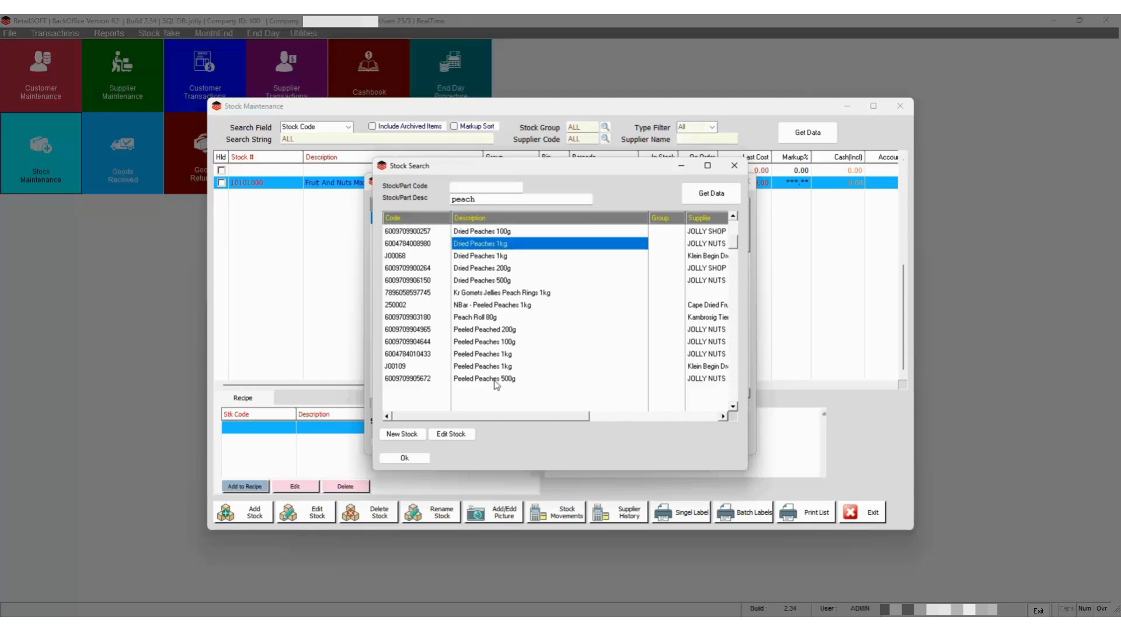
left_click(404, 457)
type("0.1")
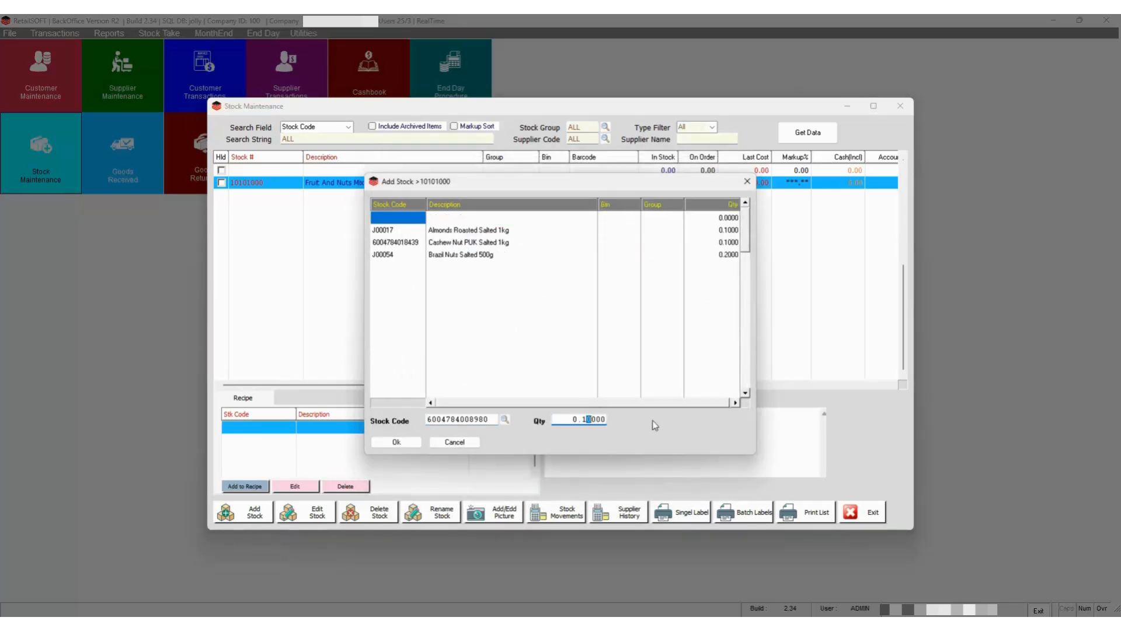
key("Return")
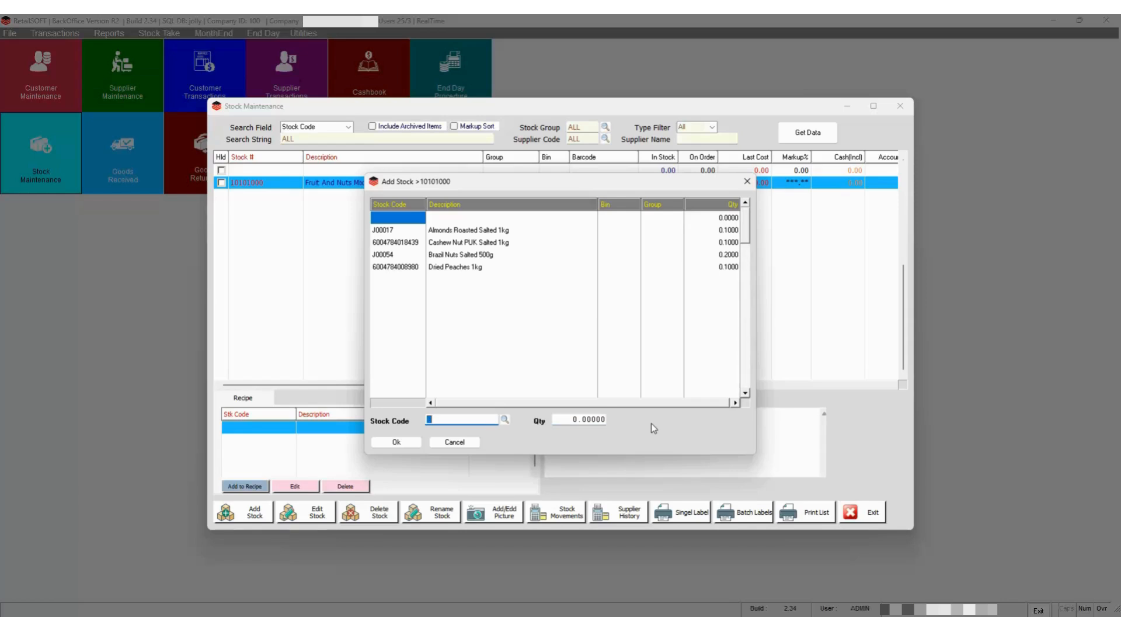
left_click(505, 420)
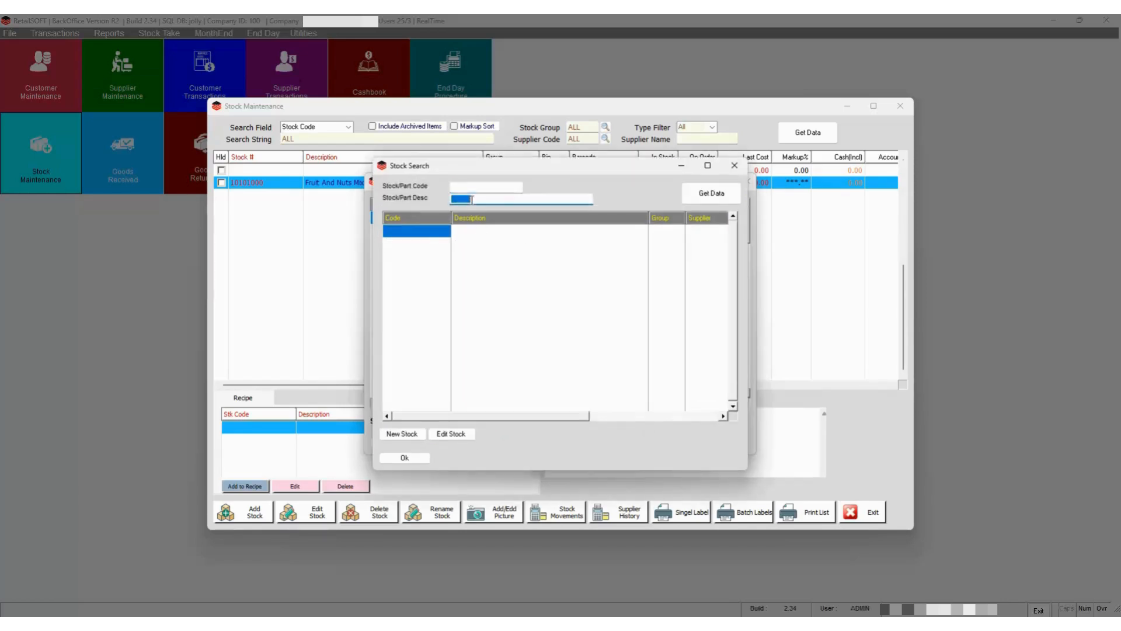
type("apricot")
key("Return")
left_click(482, 296)
left_click(425, 459)
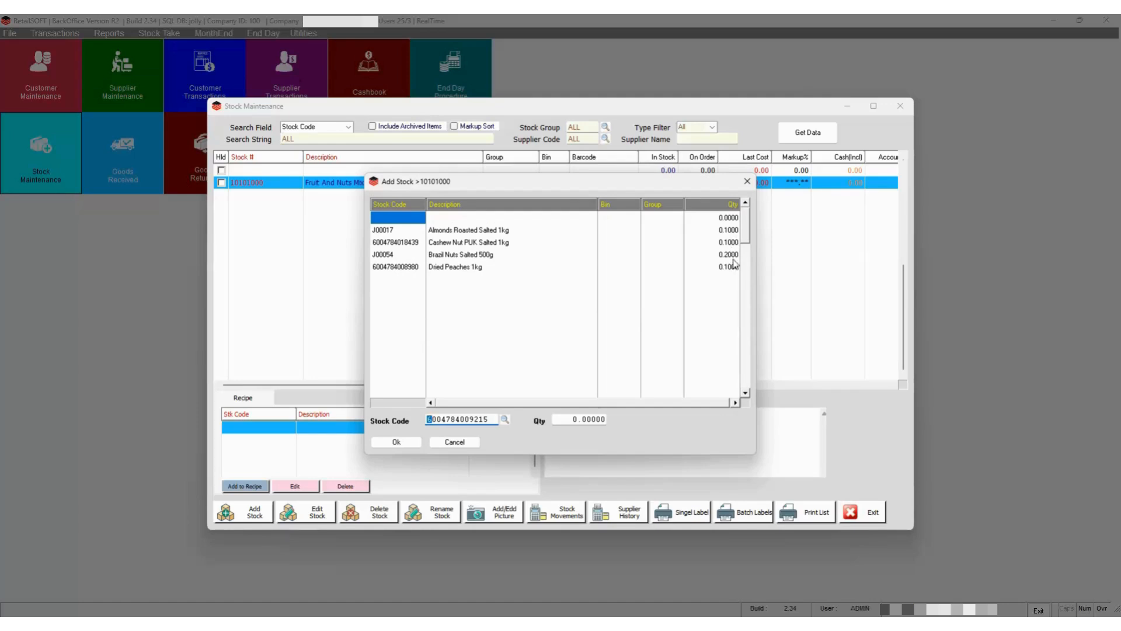
key("Tab")
type(".1")
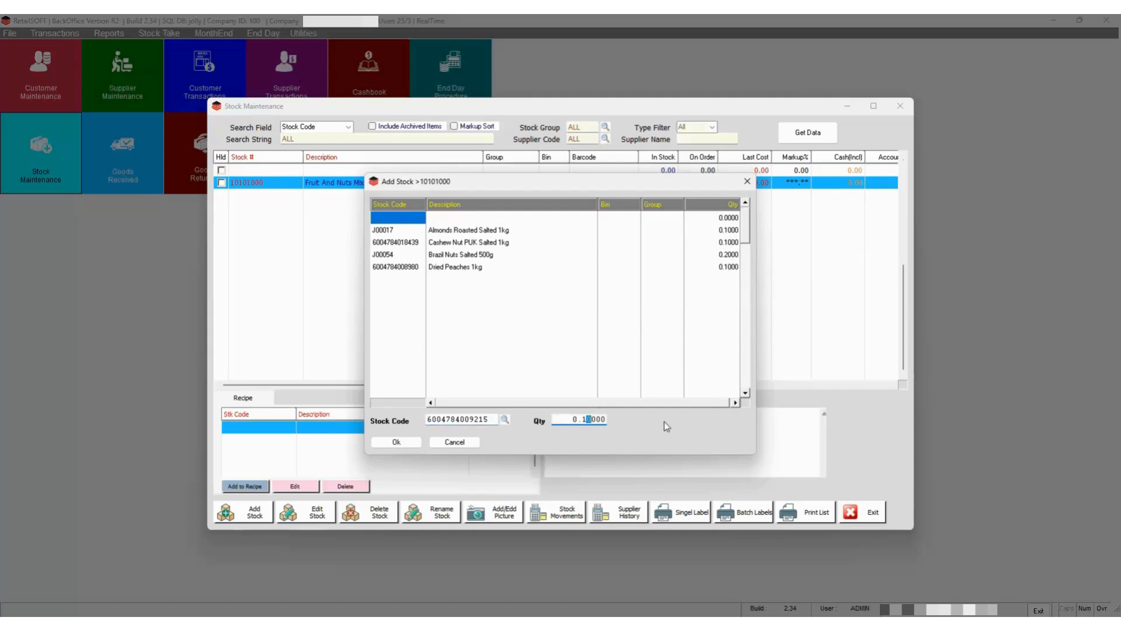
left_click(396, 444)
Look up "bag" stock and add Bags Clear 150x280 - 500g to the recipe with a quantity of 1.
left_click(505, 419)
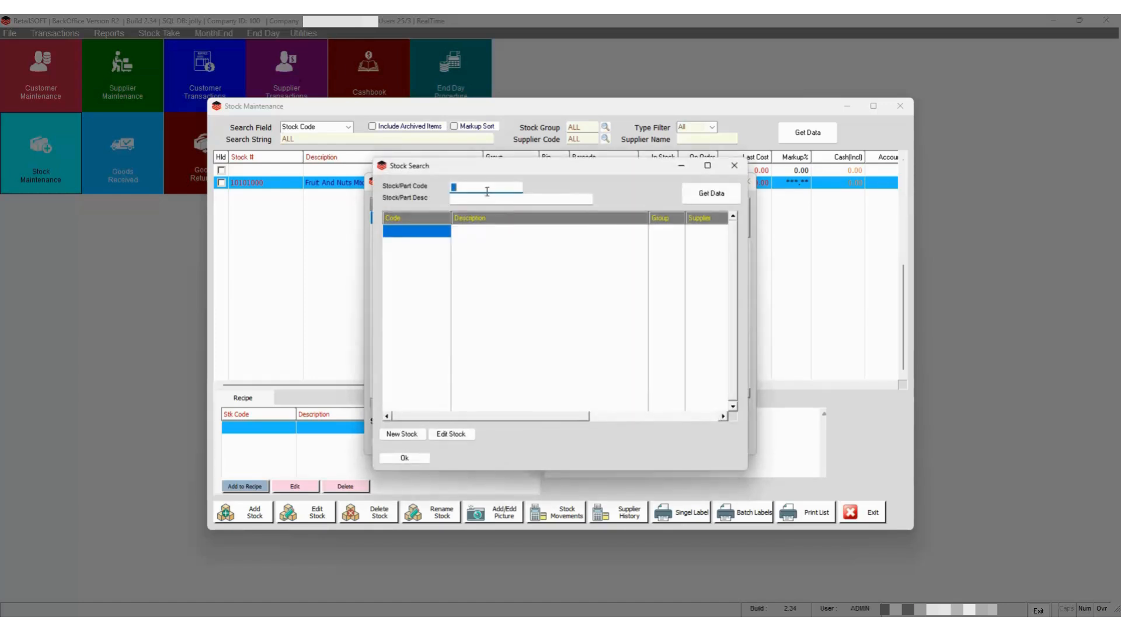
key("Return")
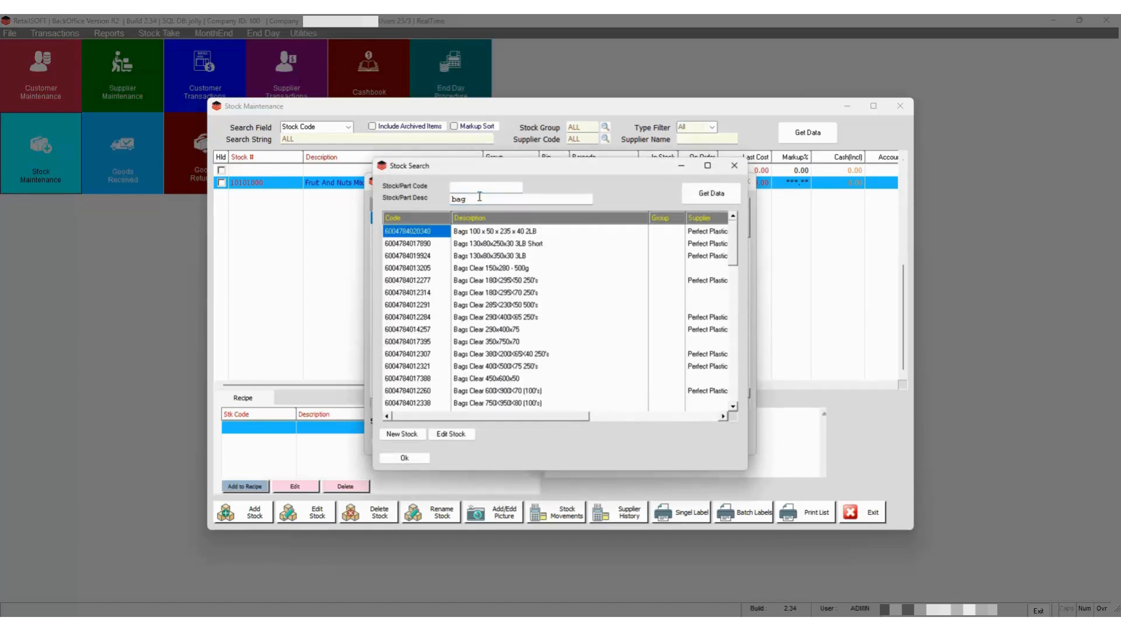
left_click(500, 267)
left_click(420, 459)
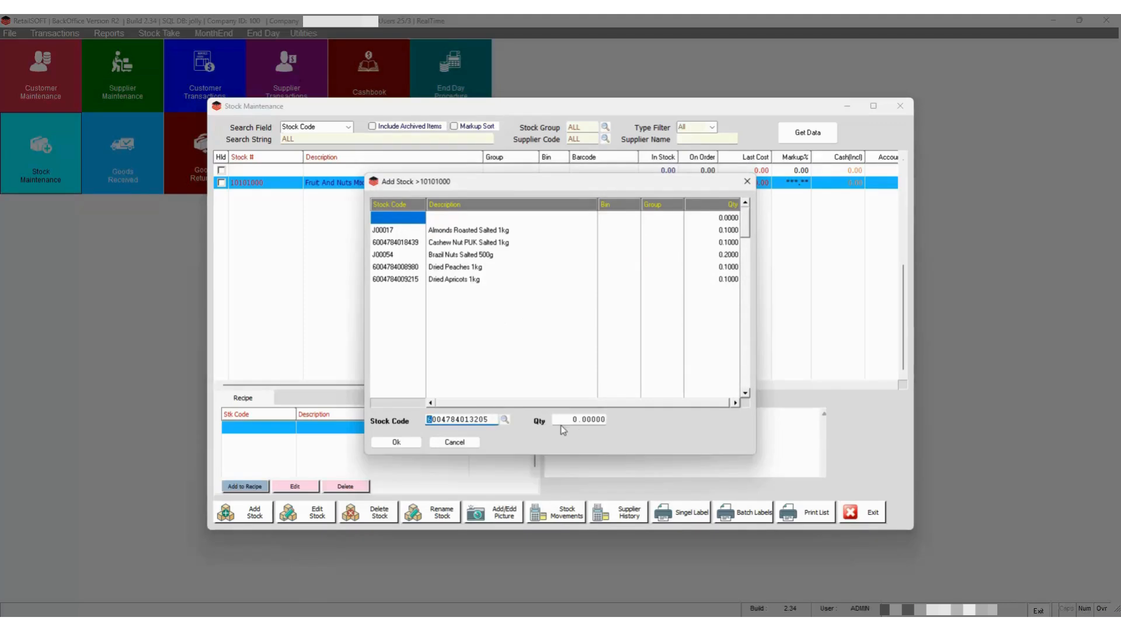
key("Return")
type("1")
key("Return")
Look up "label" stock, add Label Jolly Printed 50X50 (4000) to the recipe with a quantity of 1, and save the ingredient list.
left_click(505, 419)
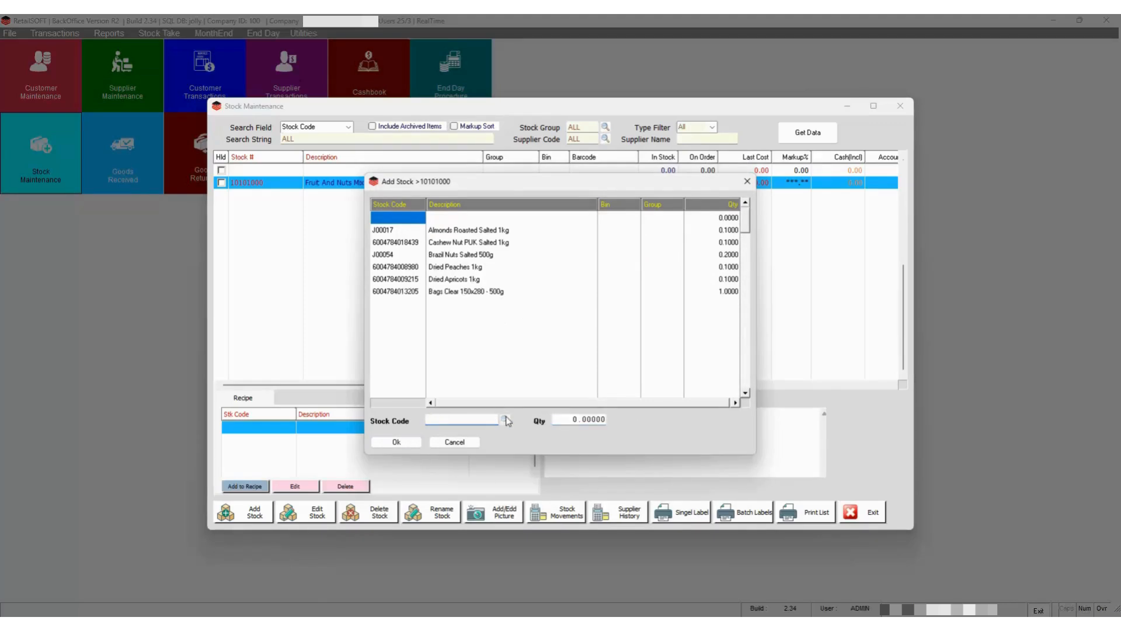
type("labe")
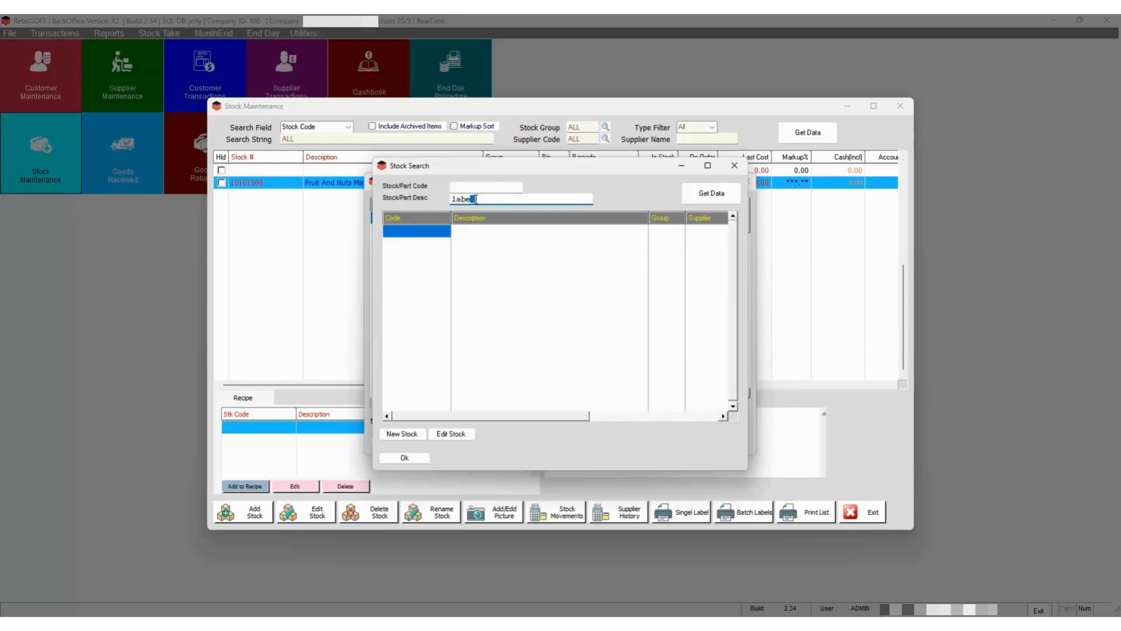
type("l")
key("Return")
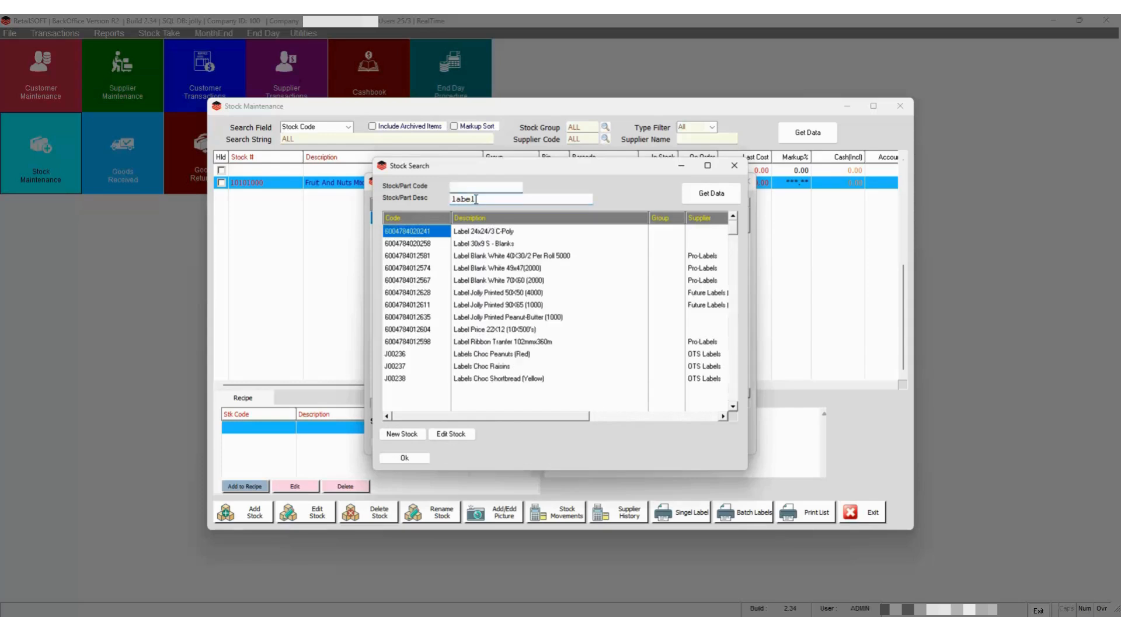
left_click(499, 244)
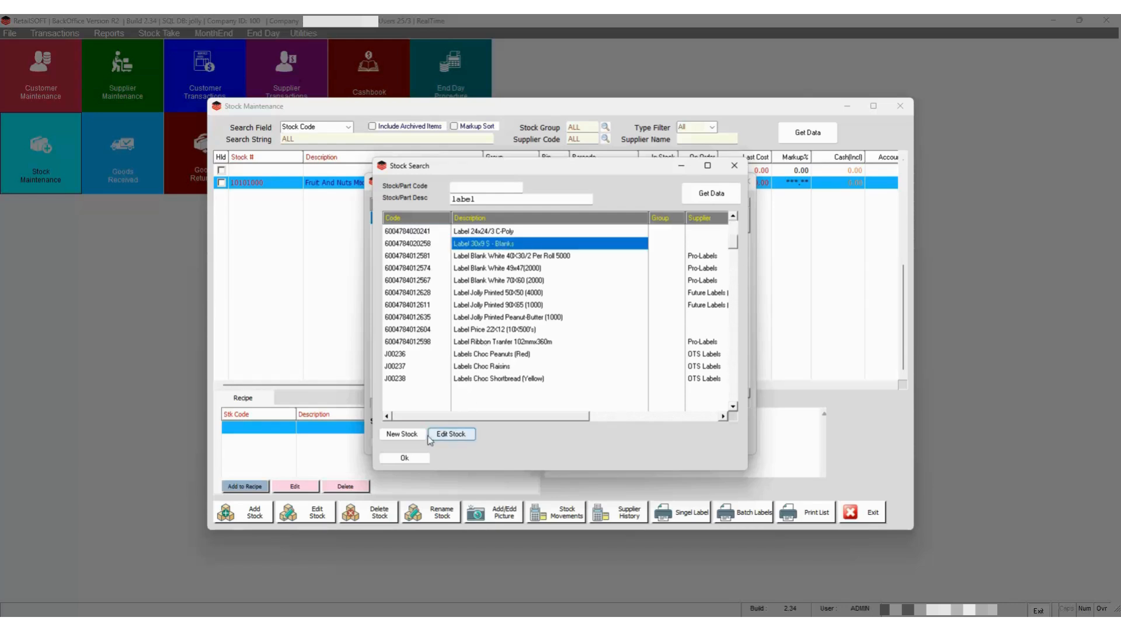
left_click(490, 293)
left_click(405, 458)
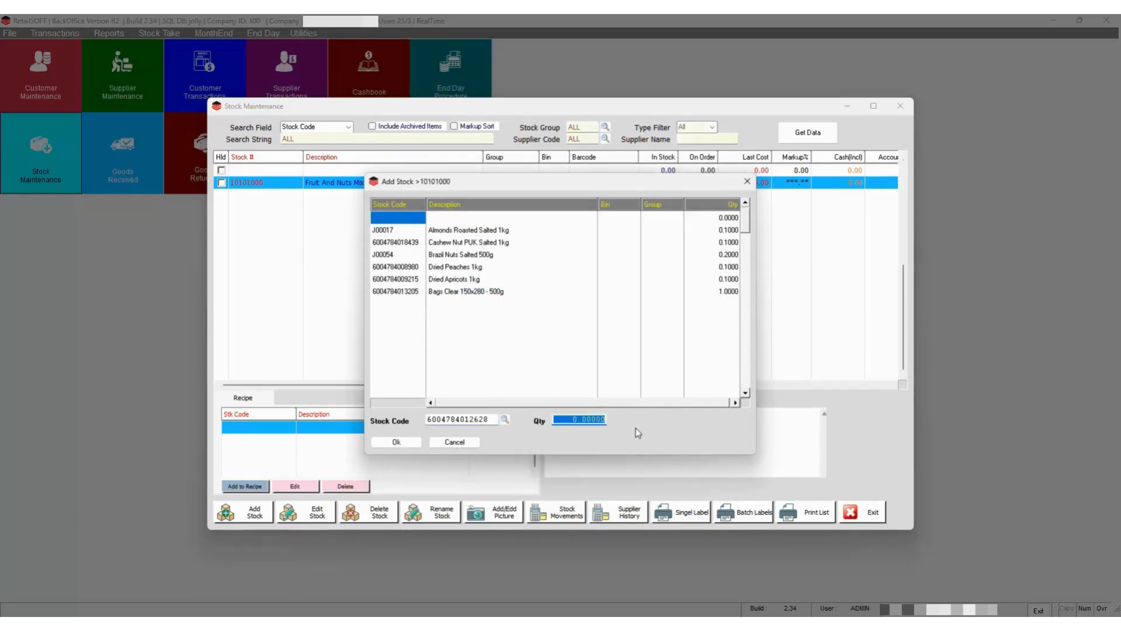
key("Return")
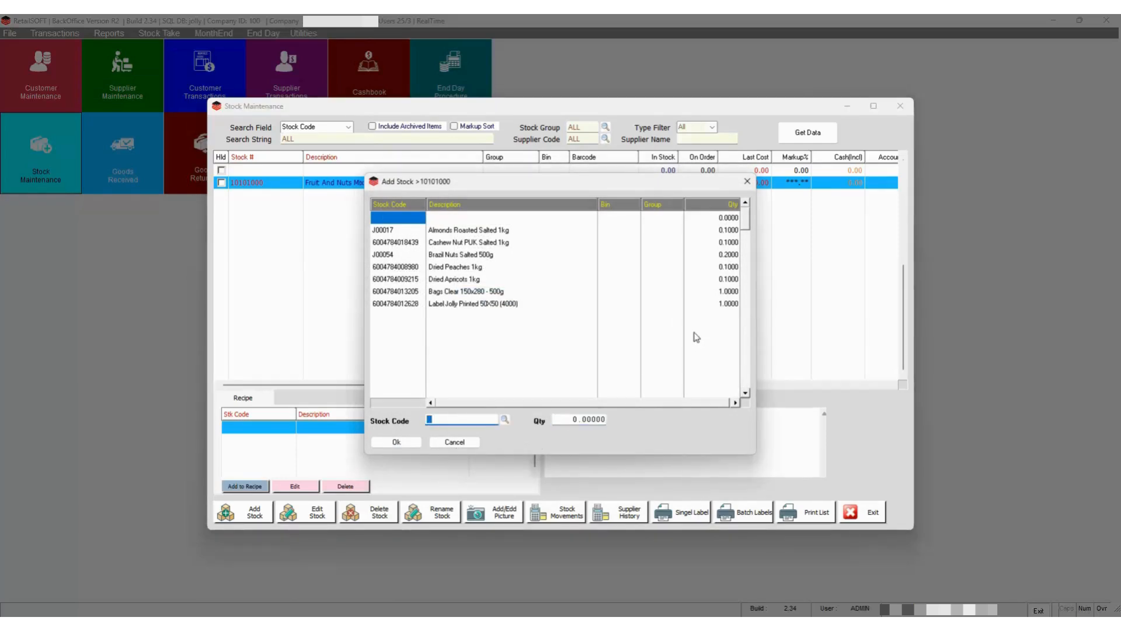
left_click(397, 442)
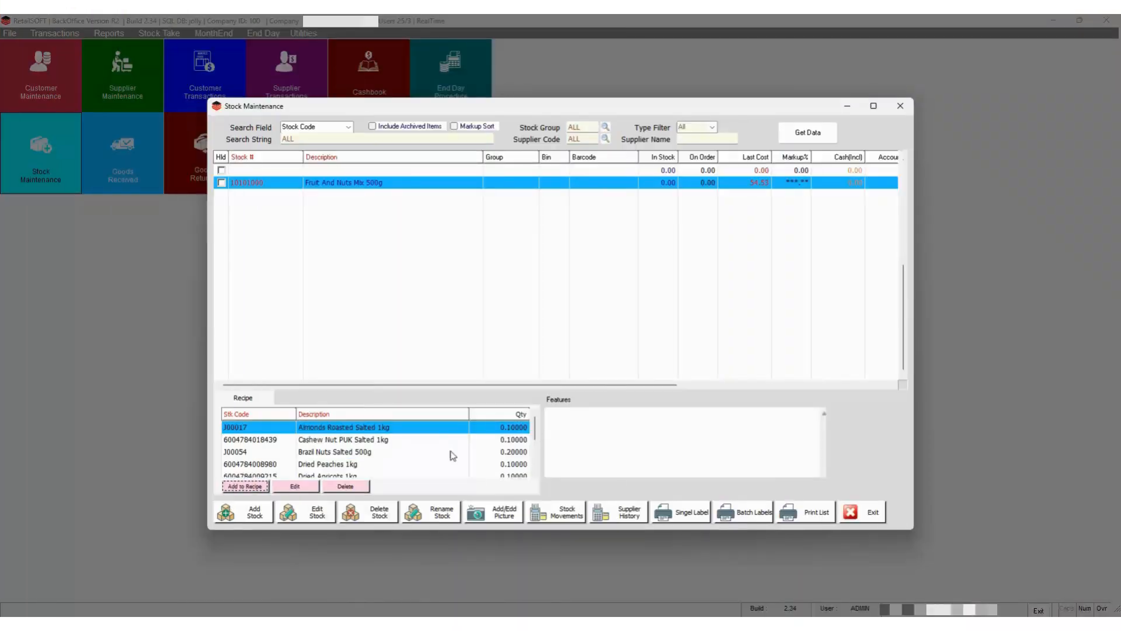
scroll(524, 467, "down", 2)
left_click(295, 486)
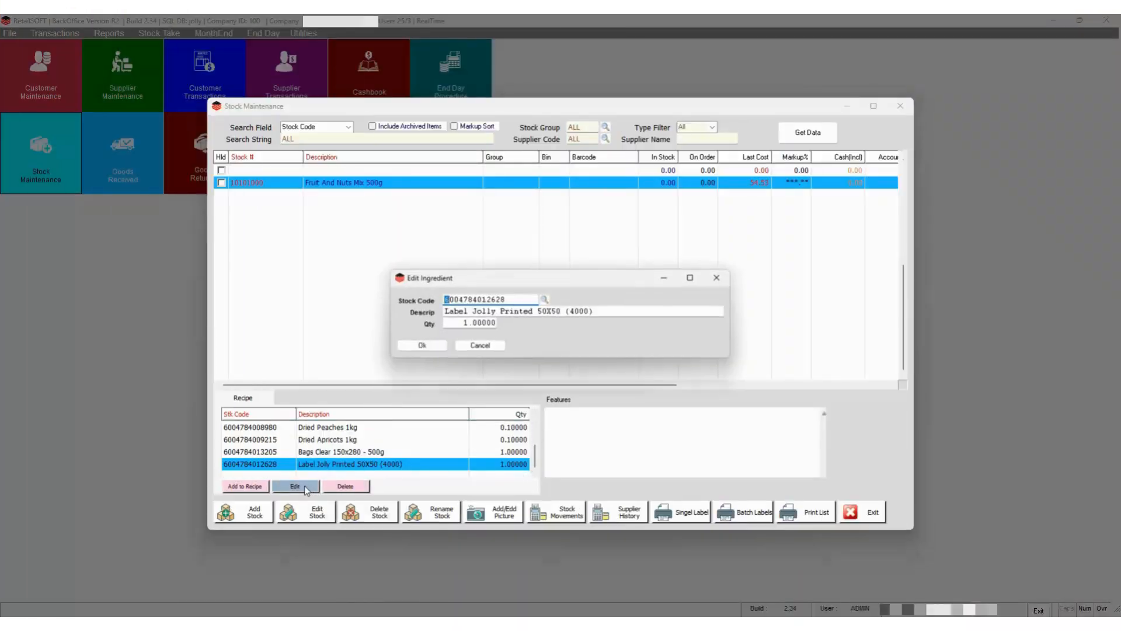
left_click_drag(457, 325, 509, 326)
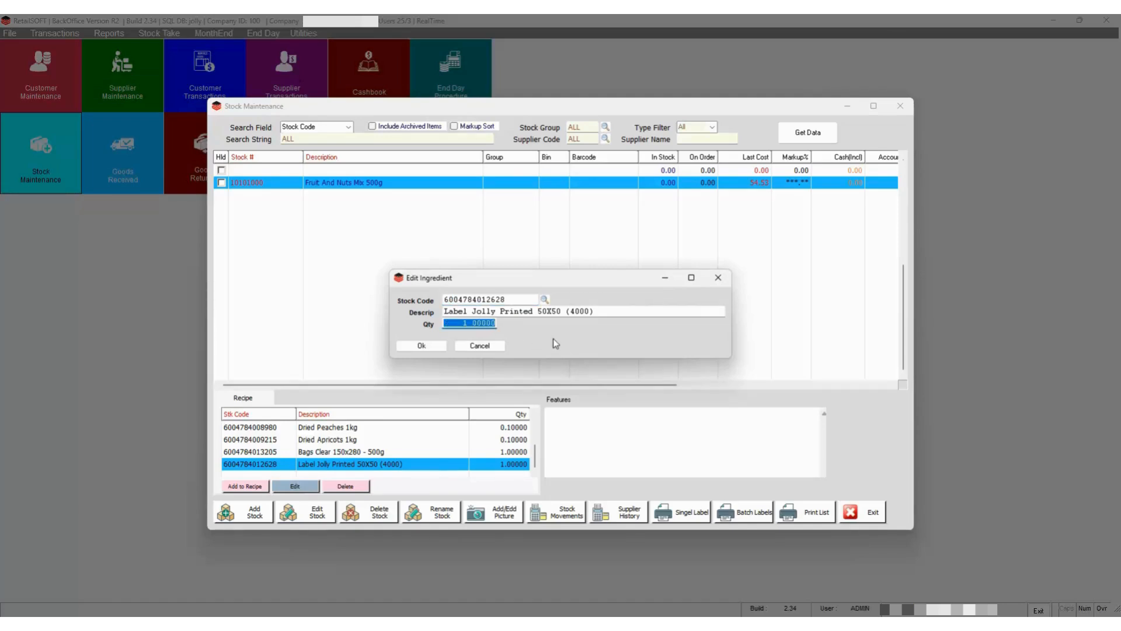
left_click(598, 313)
left_click(477, 347)
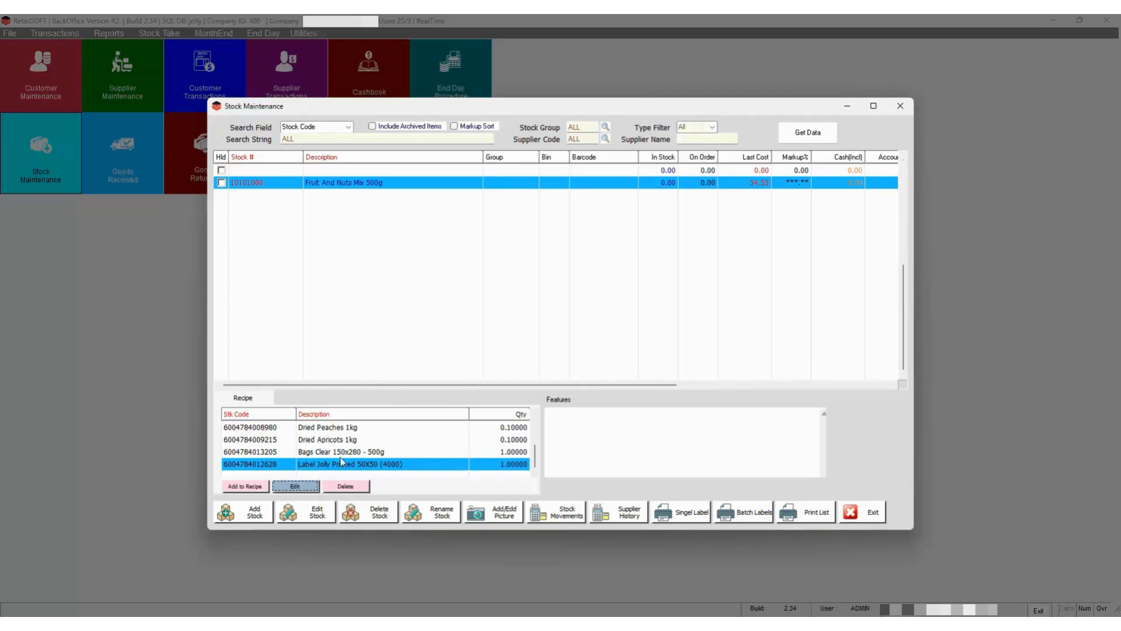
Replace the recipe's Label Jolly Printed 50X50 (4000) with Label 30x9 S - Blanks from a "label" stock lookup, with a quantity of 1.
left_click(343, 488)
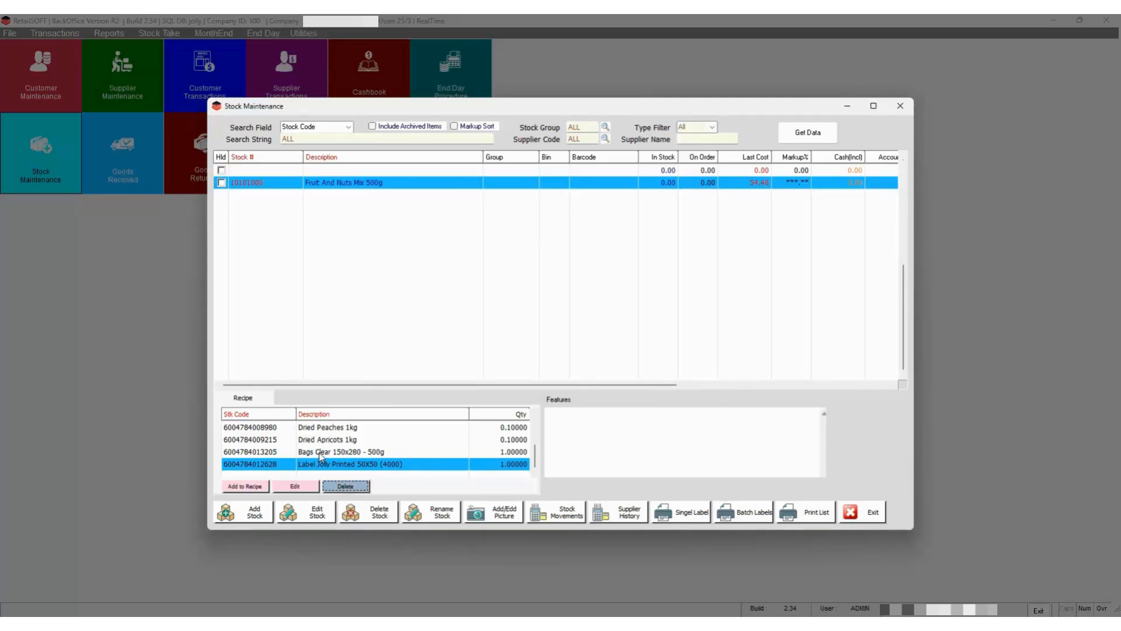
left_click(245, 486)
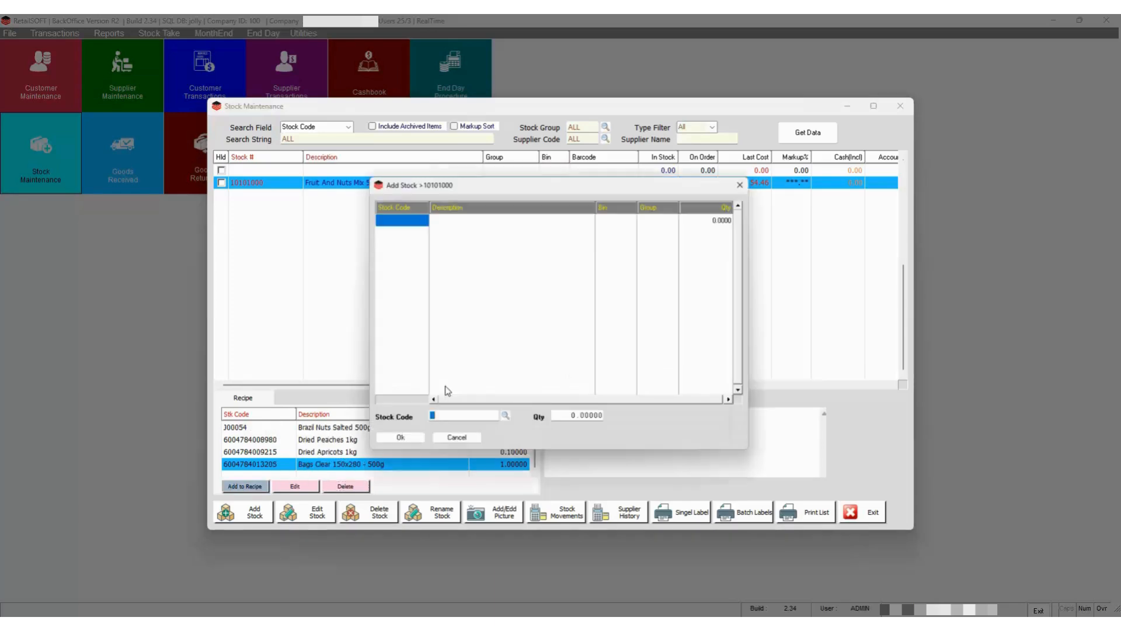
left_click(505, 415)
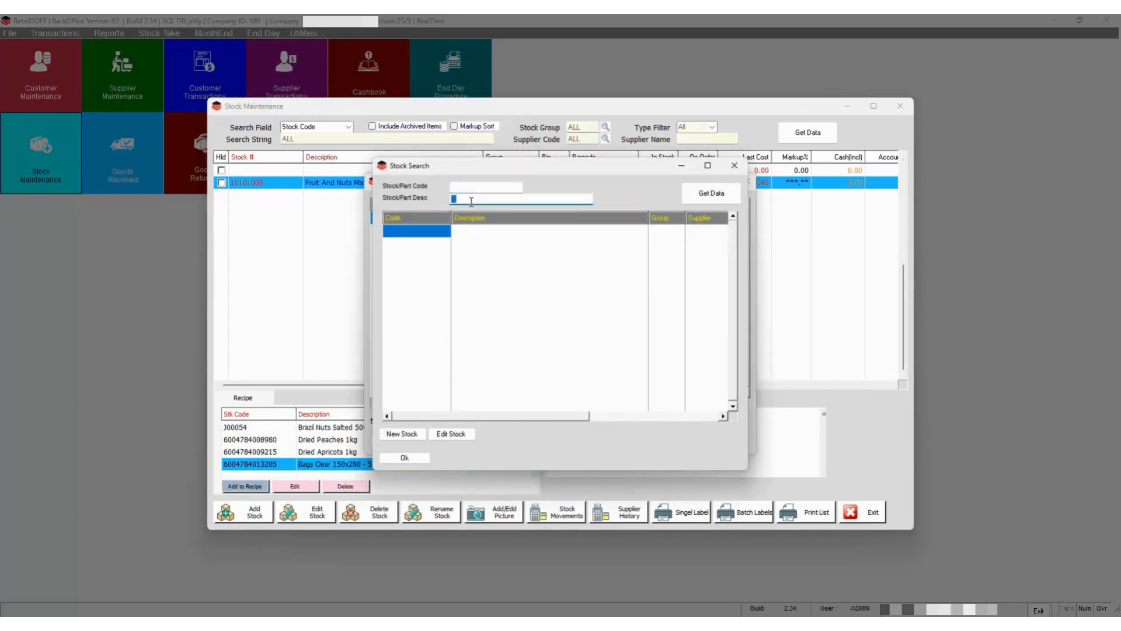
key("Return")
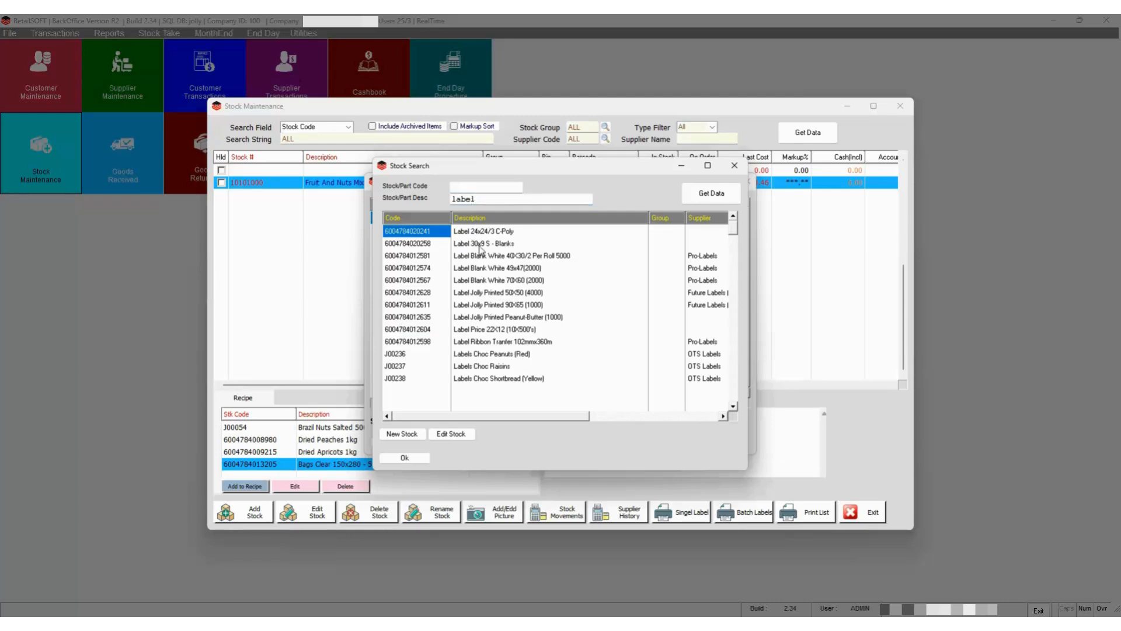
left_click(496, 245)
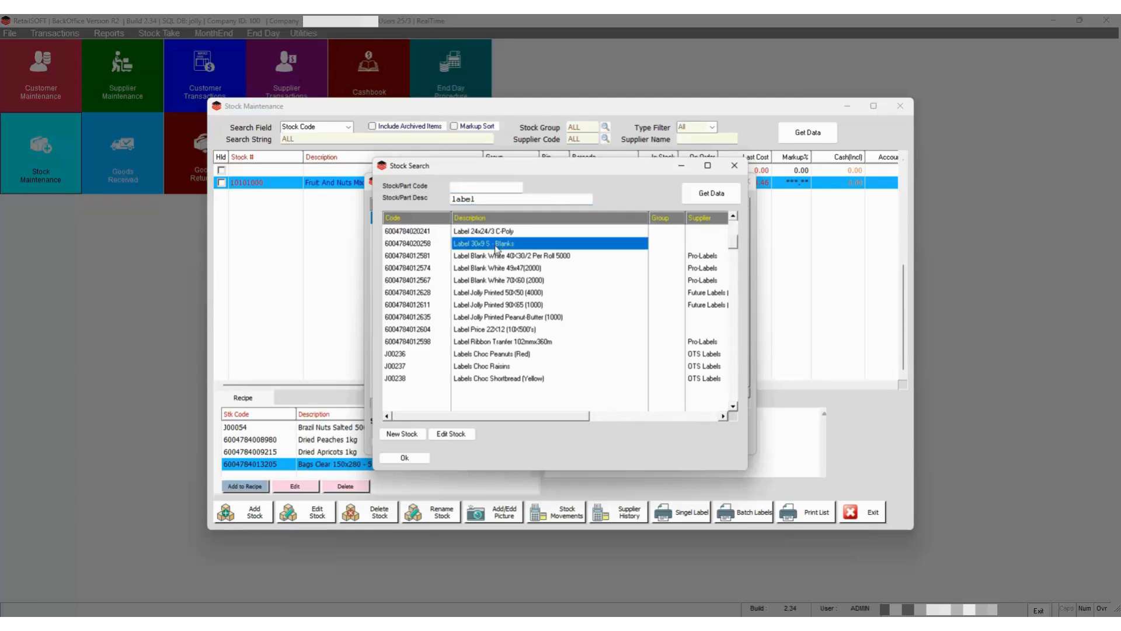
left_click(418, 459)
key("Tab")
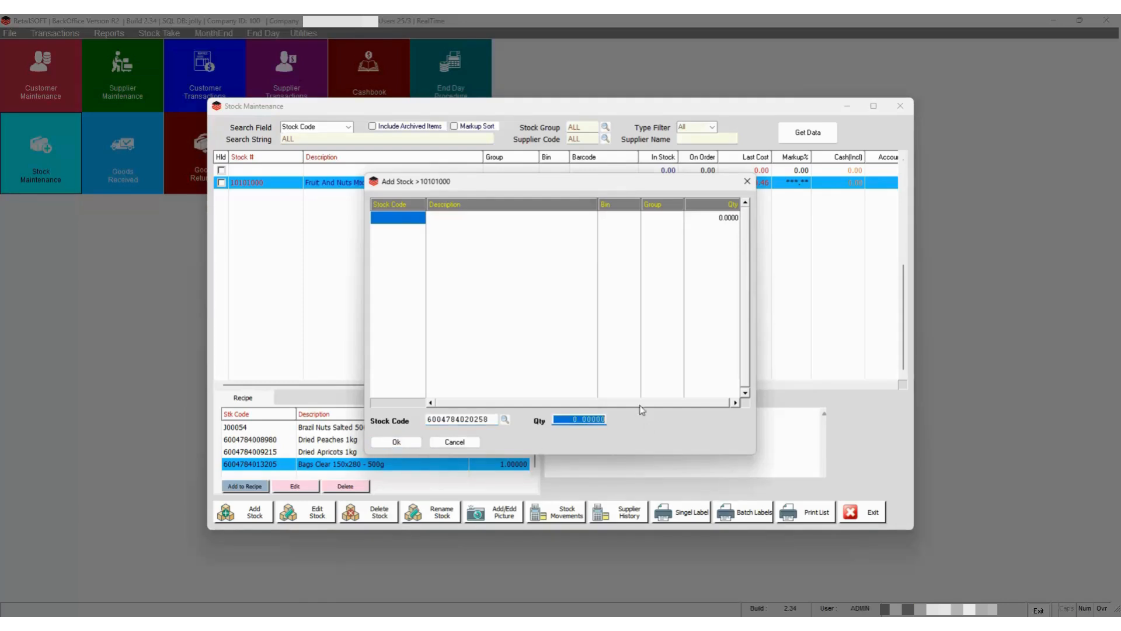
type("1")
key("Return")
left_click(412, 444)
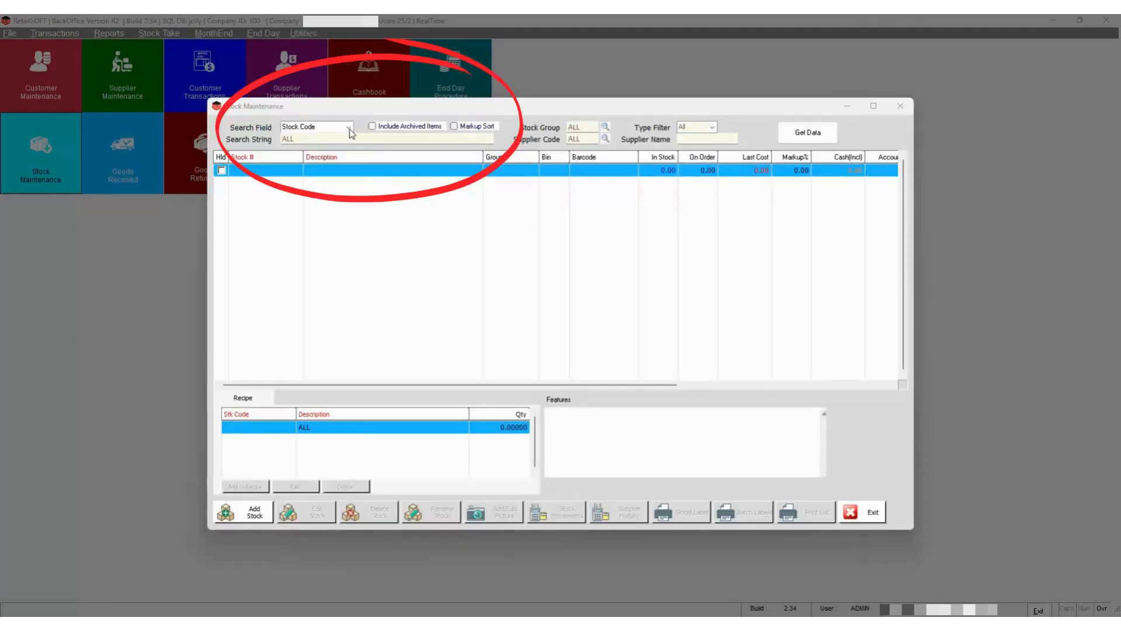
Search the stock items by Description for "Fruit and Nuts Mix".
left_click(349, 127)
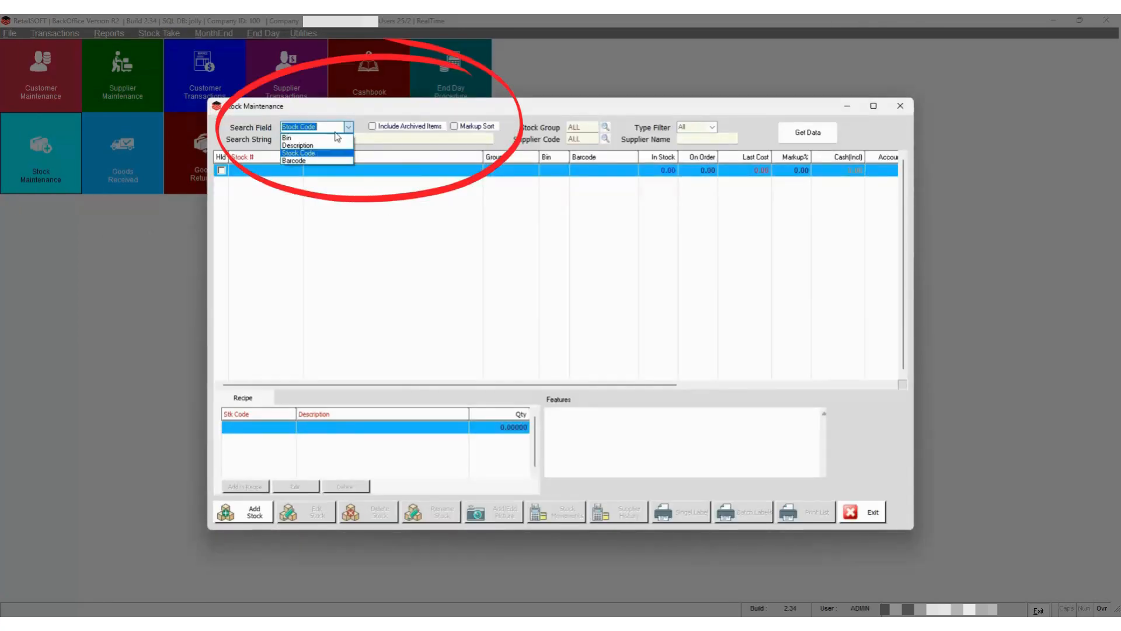
left_click(315, 146)
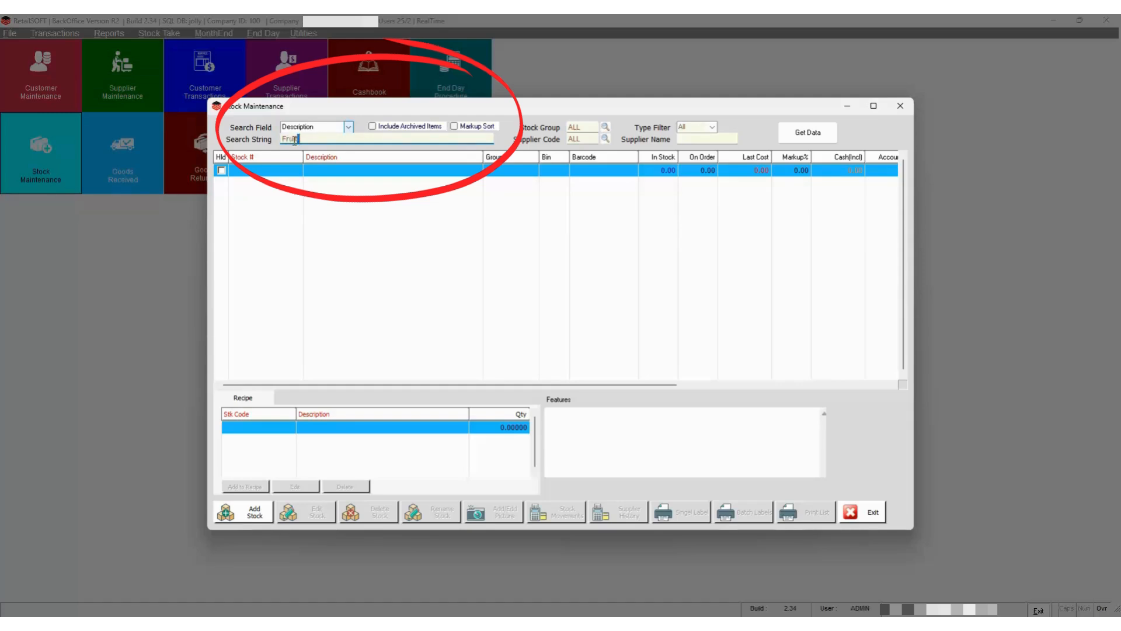
left_click(294, 141)
type("Fruit and Nuts Mix")
key("Return")
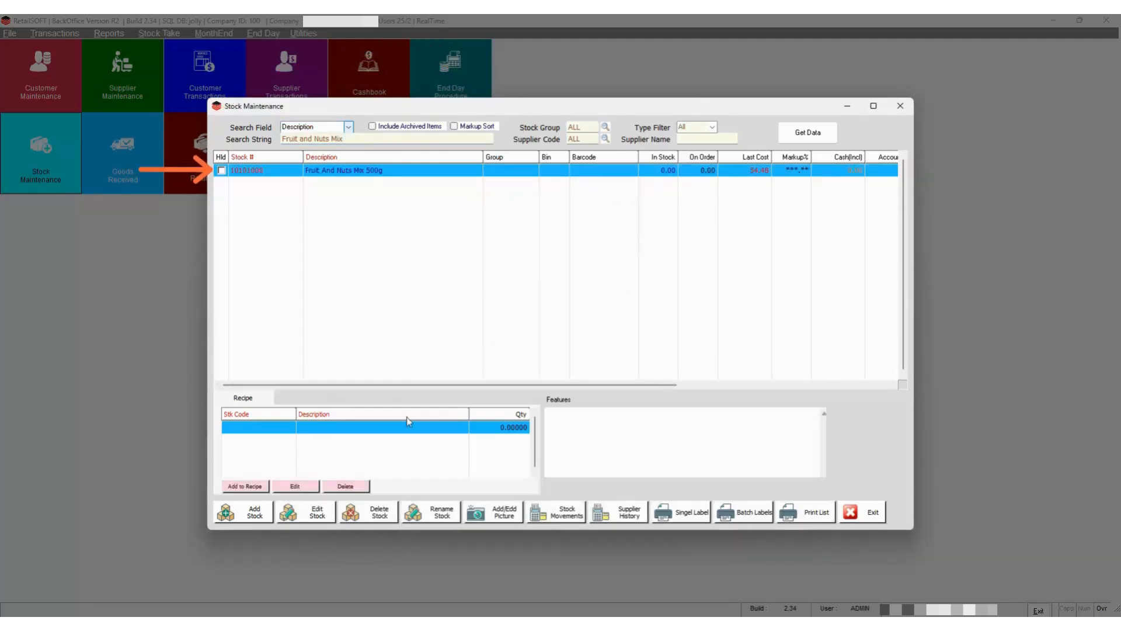
Delete Almonds Roasted Salted 1kg, Cashew Nut PUK Salted 1kg and Dried Peaches 1kg from the Fruit And Nuts Mix 500g recipe.
left_click(349, 487)
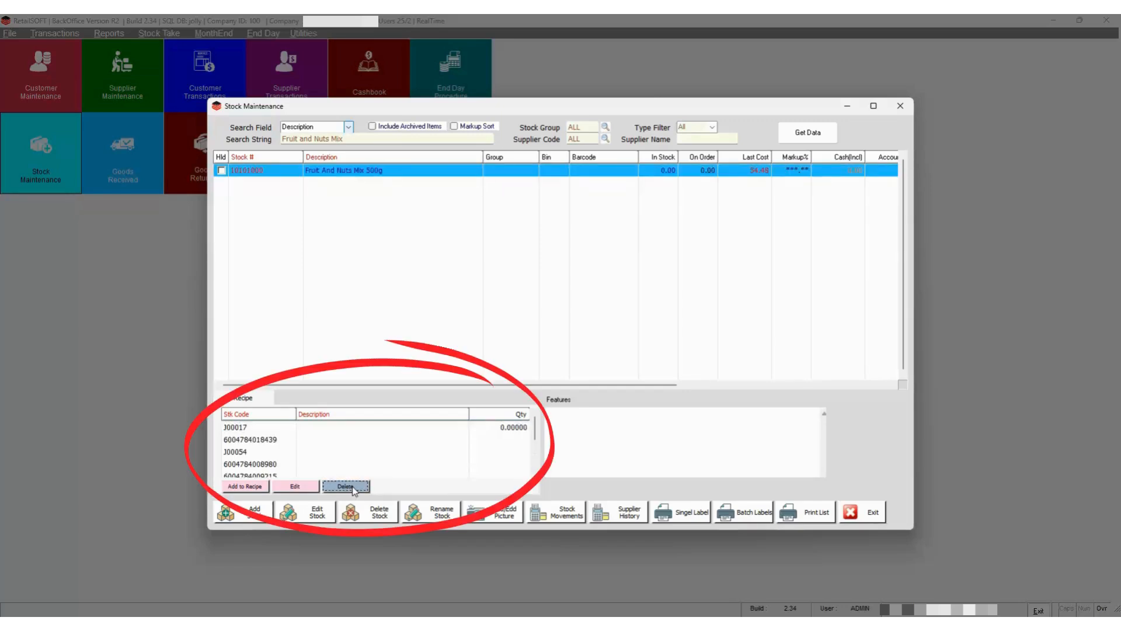
mouse_move(534, 435)
left_mouse_down()
mouse_move(535, 470)
mouse_move(535, 423)
left_mouse_up()
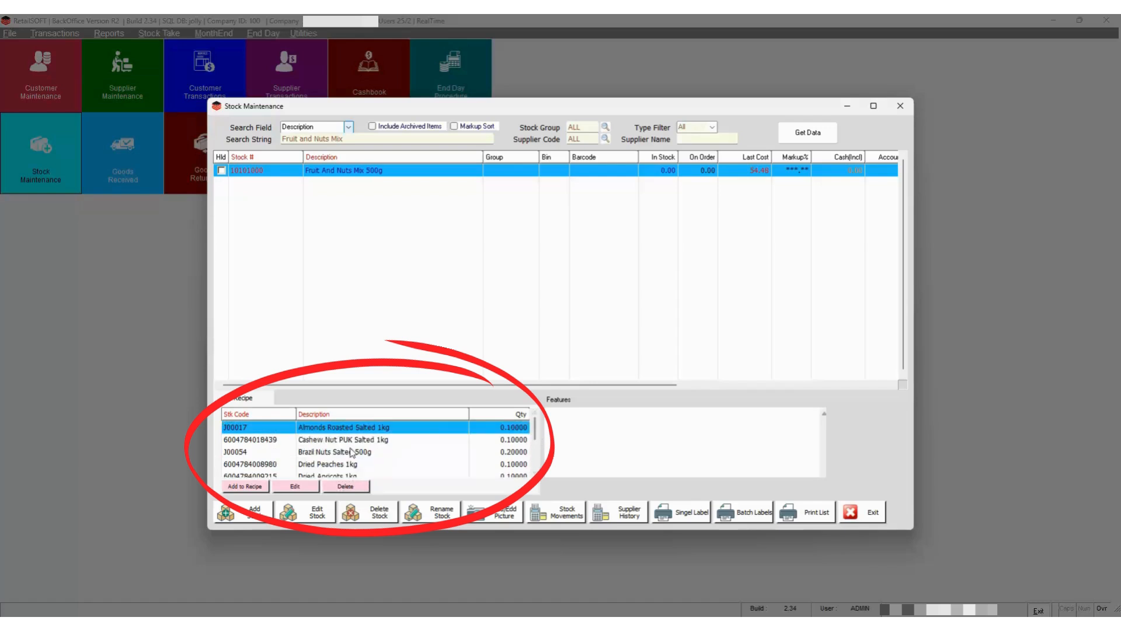
left_click(321, 443)
left_click(344, 489)
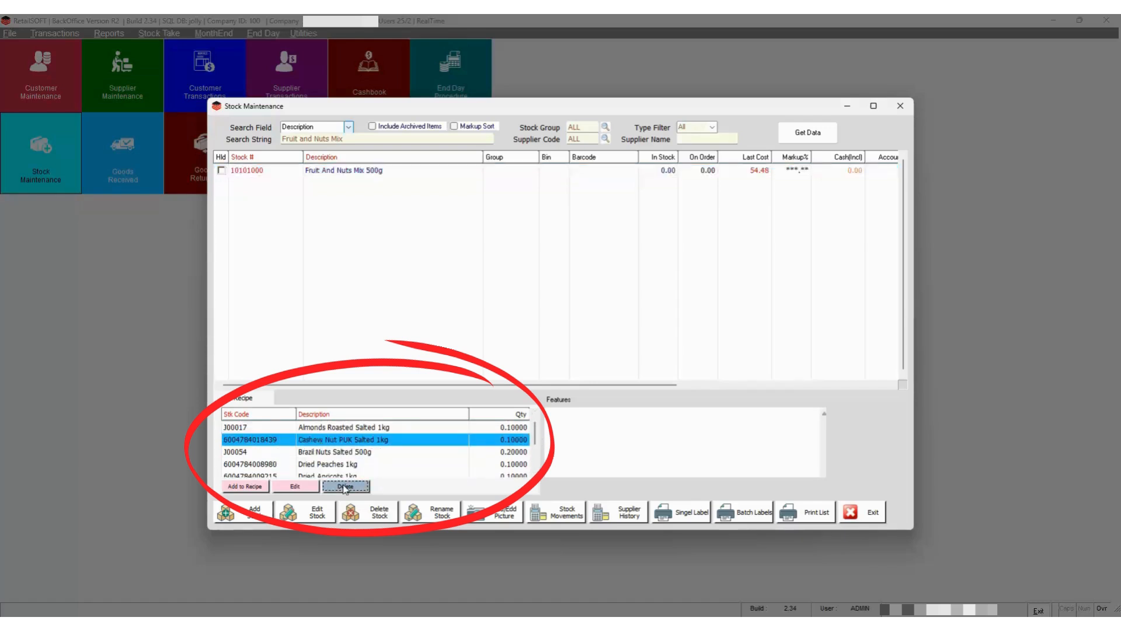
left_click(344, 487)
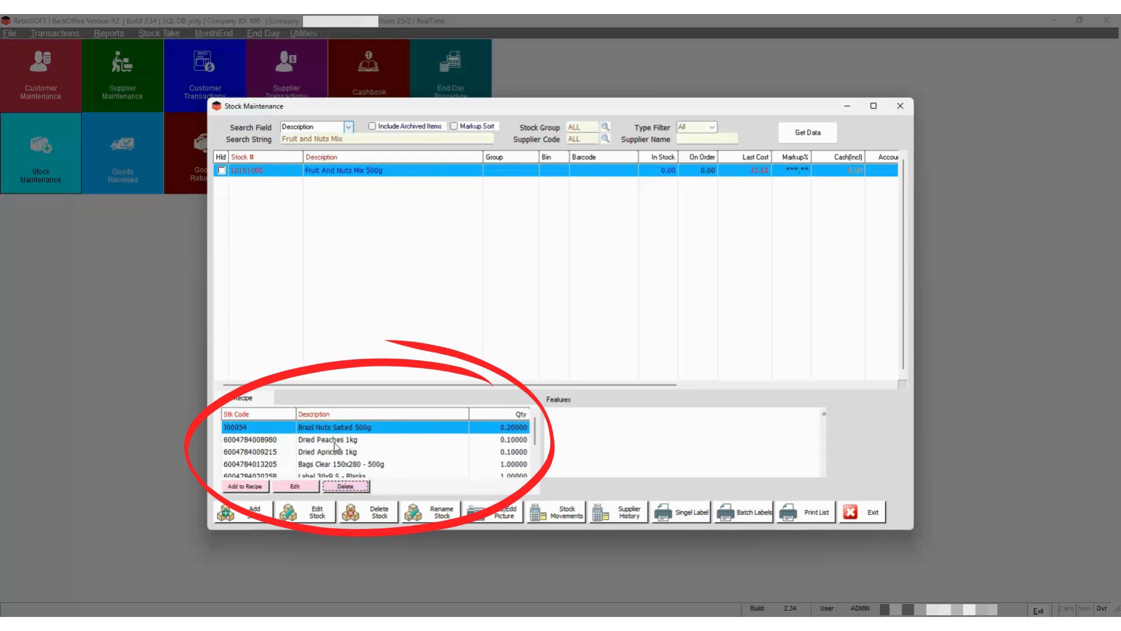
left_click(337, 486)
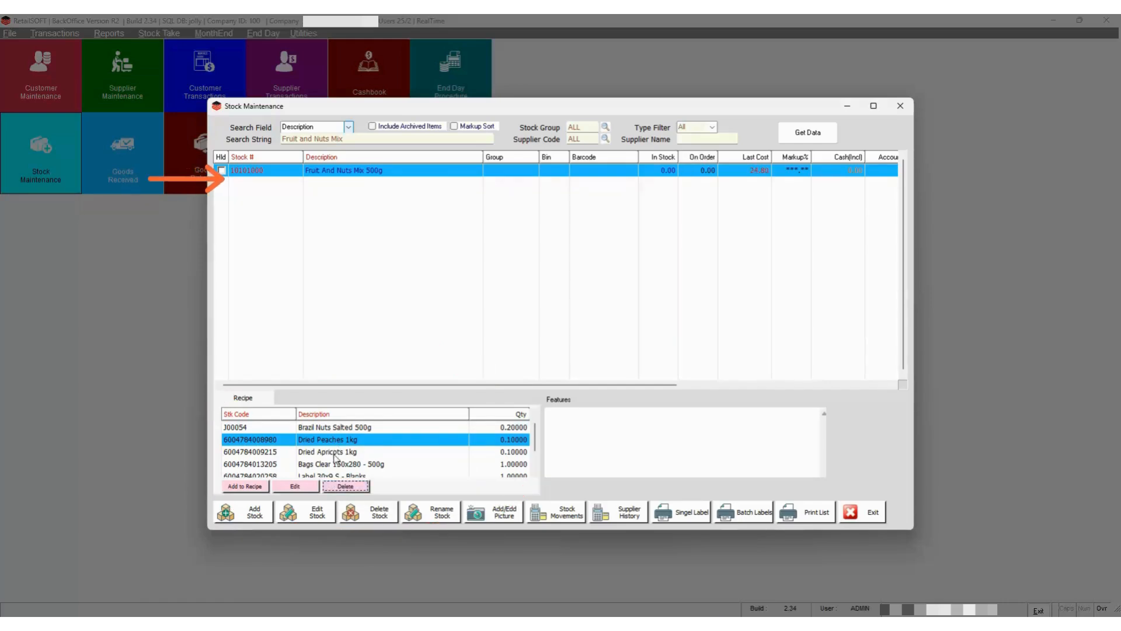
left_click(341, 486)
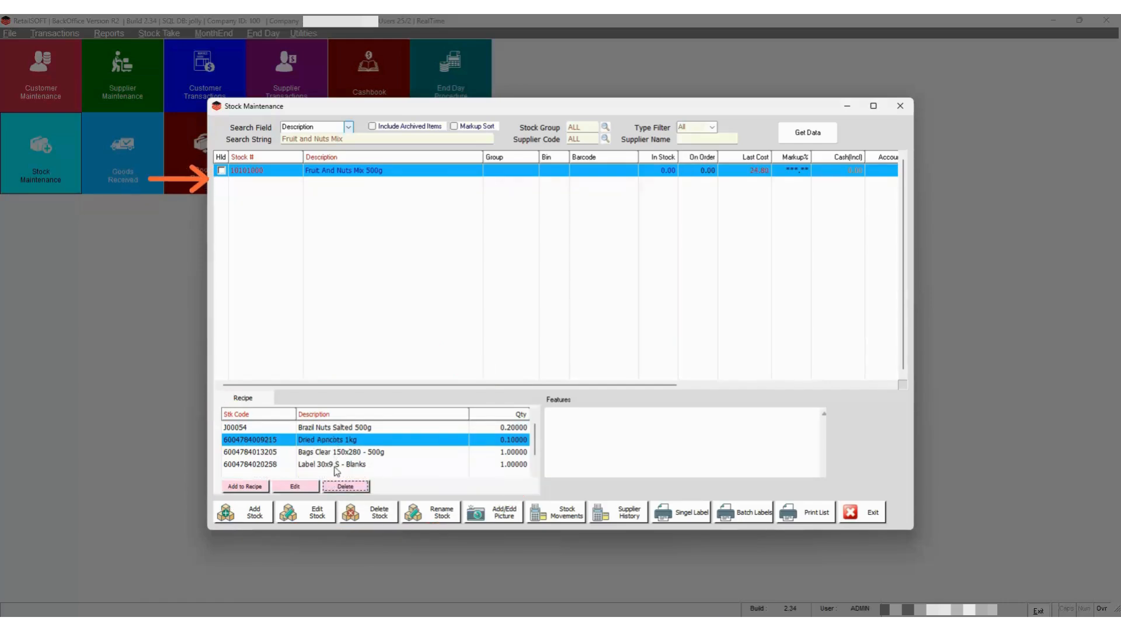
Delete the Fruit And Nuts Mix 500g stock item and refresh the stock list.
left_click(377, 509)
left_click(538, 350)
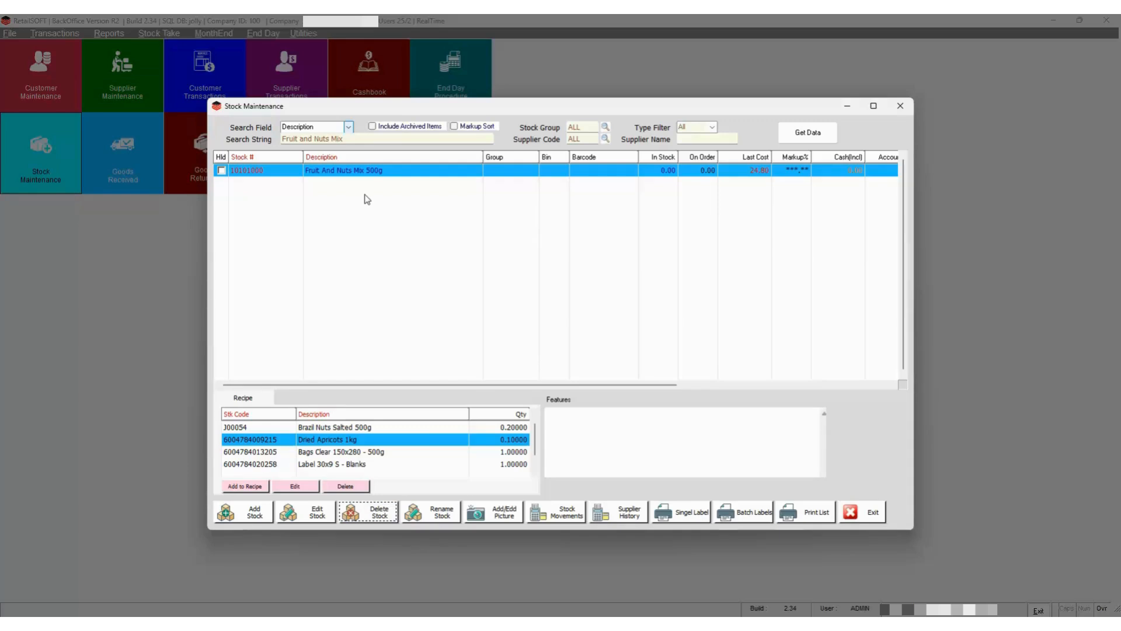
left_click(808, 132)
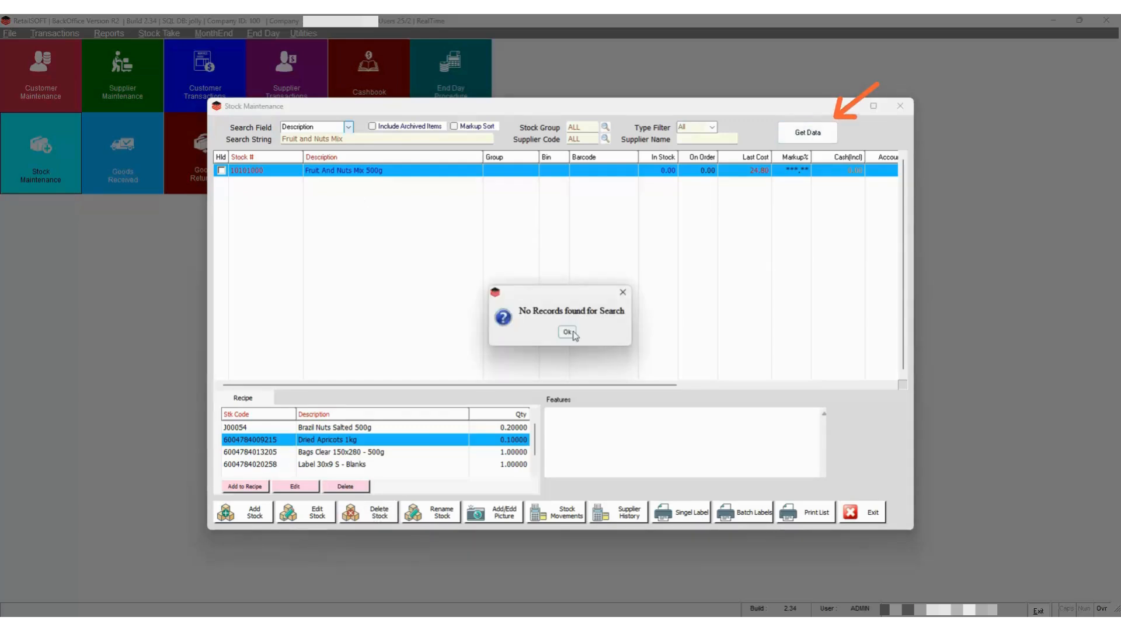
left_click(572, 332)
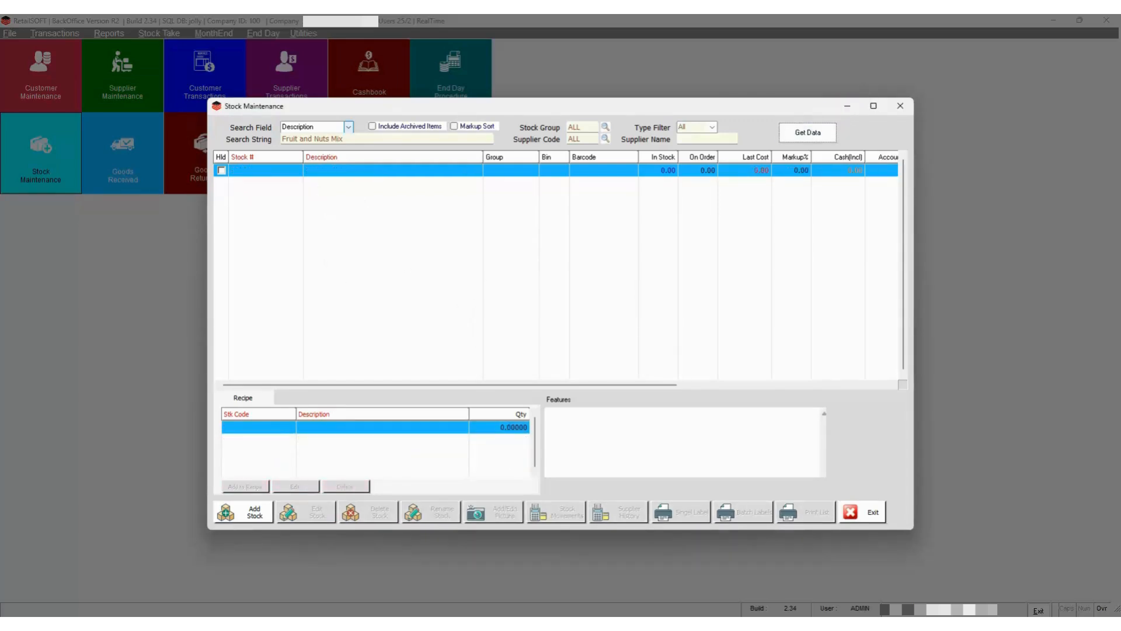